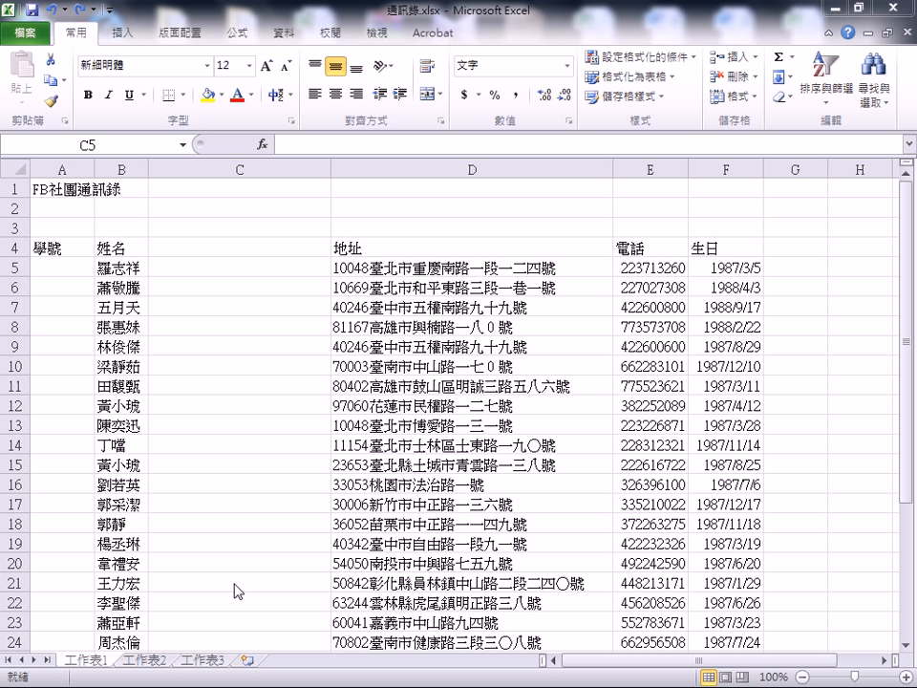
# Enter the formula =left(B5,1) in cell C5 to extract the first character of the name.
pyautogui.click(177, 264)
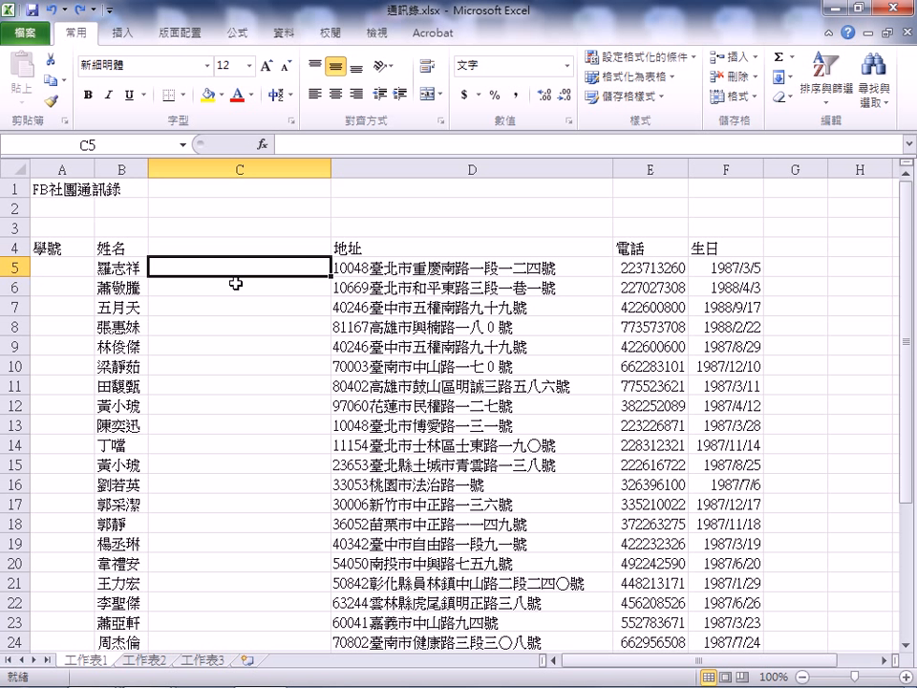
pyautogui.write('=le')
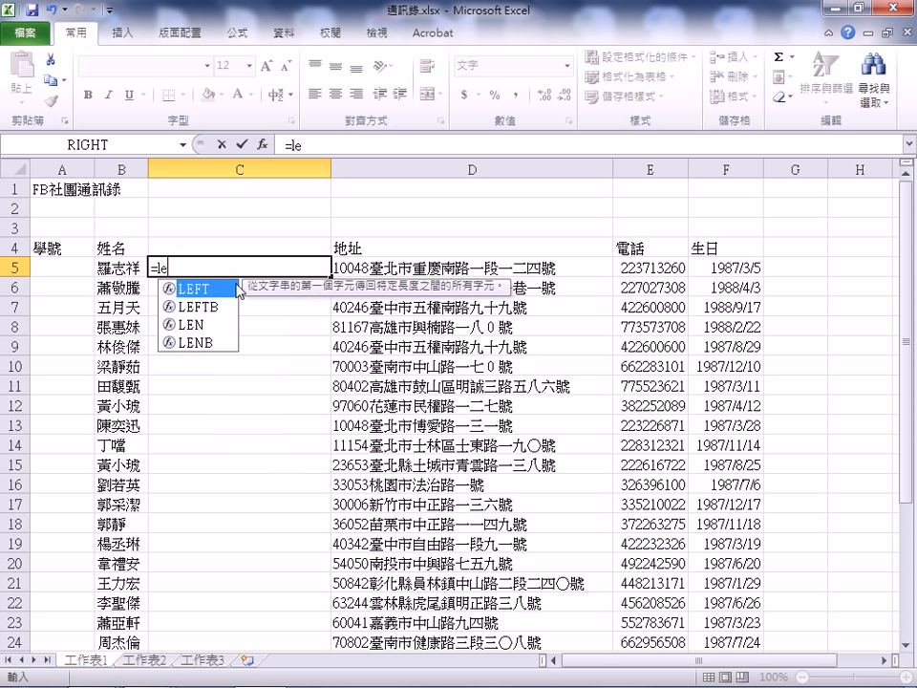
pyautogui.write('ft(')
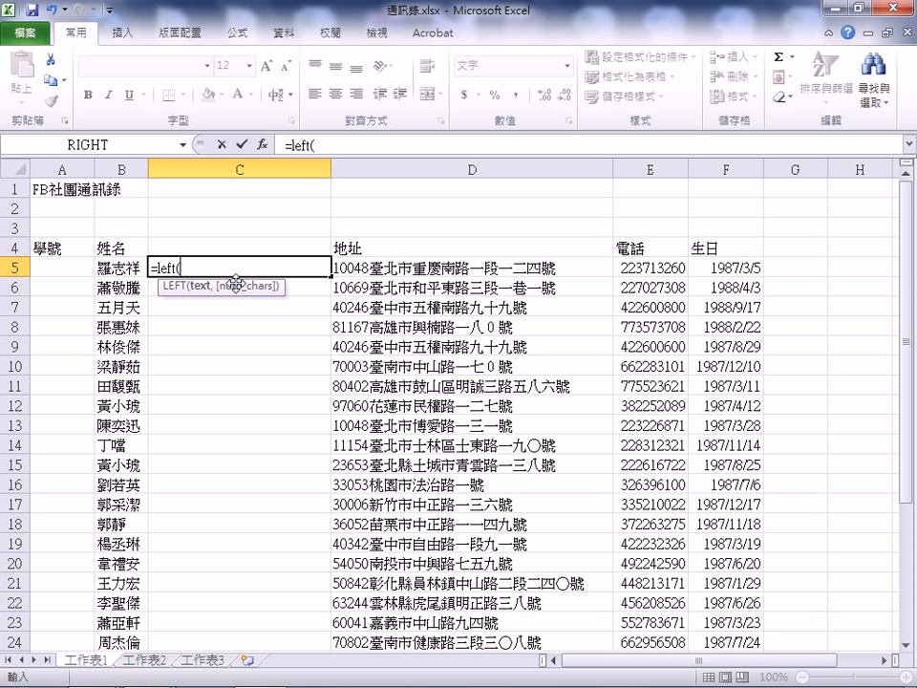
pyautogui.click(112, 267)
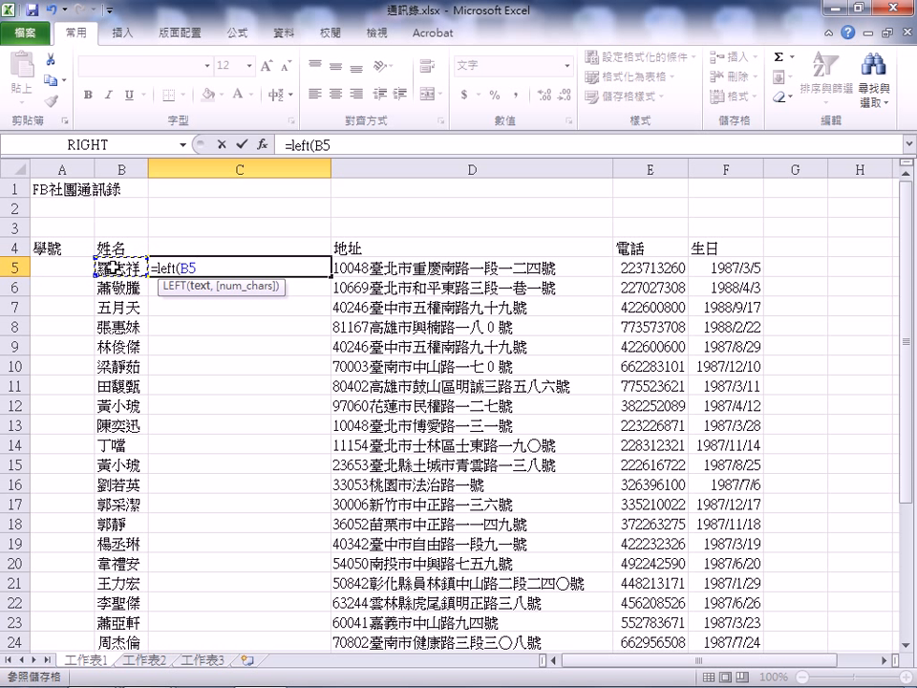
pyautogui.write(',1')
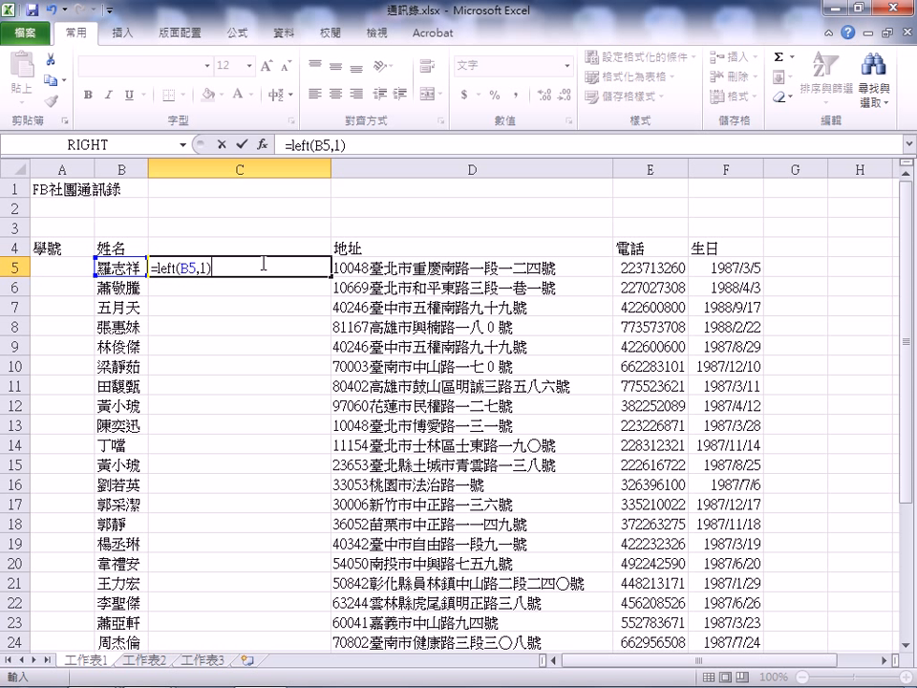
pyautogui.press('Return')
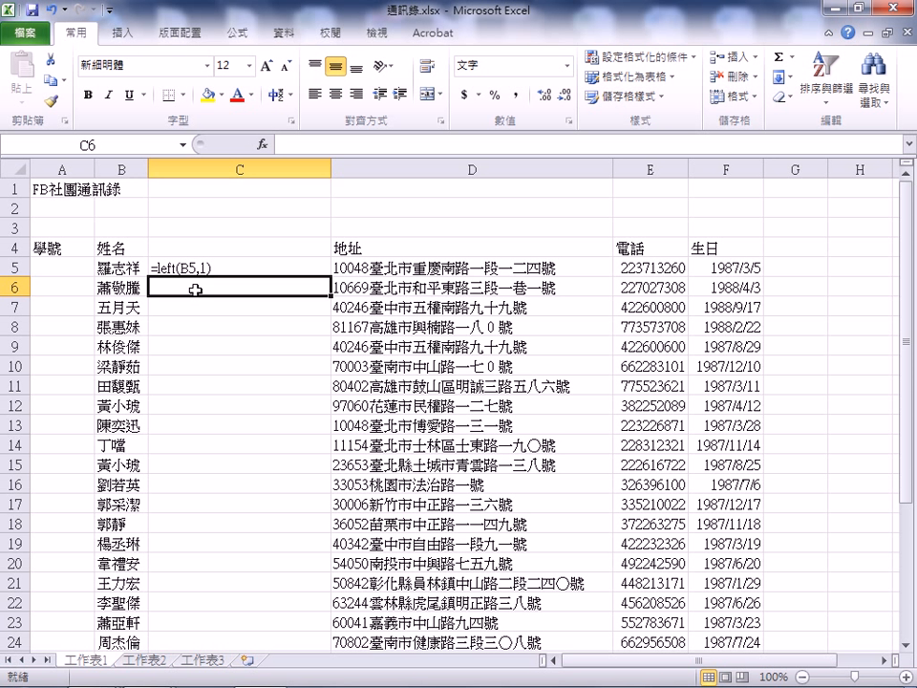
# Enter the formula =left(1) in cell G5, beside the first birthday entry.
pyautogui.click(797, 267)
pyautogui.write('=')
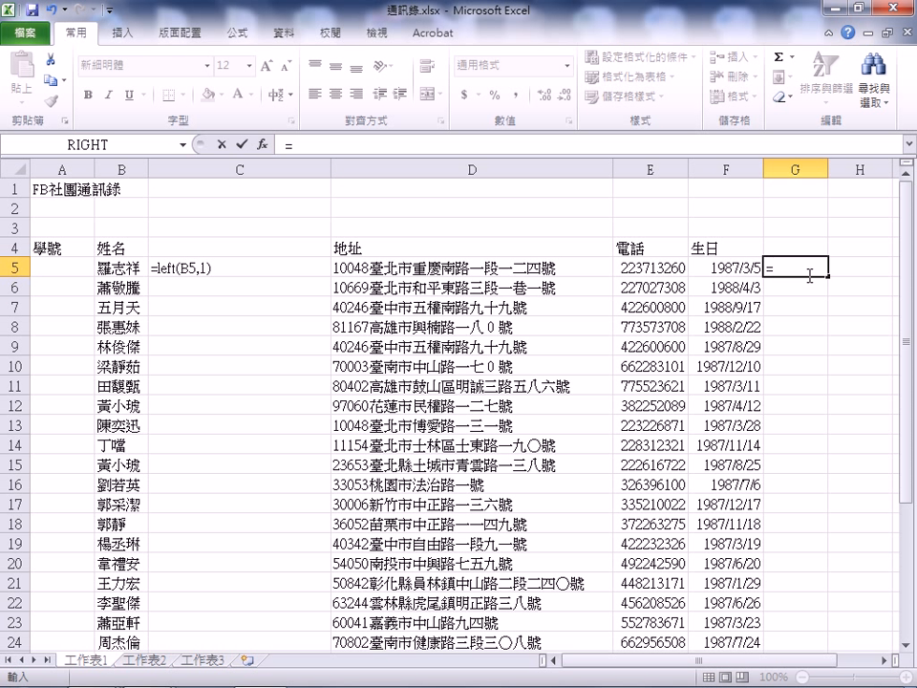
pyautogui.write('left')
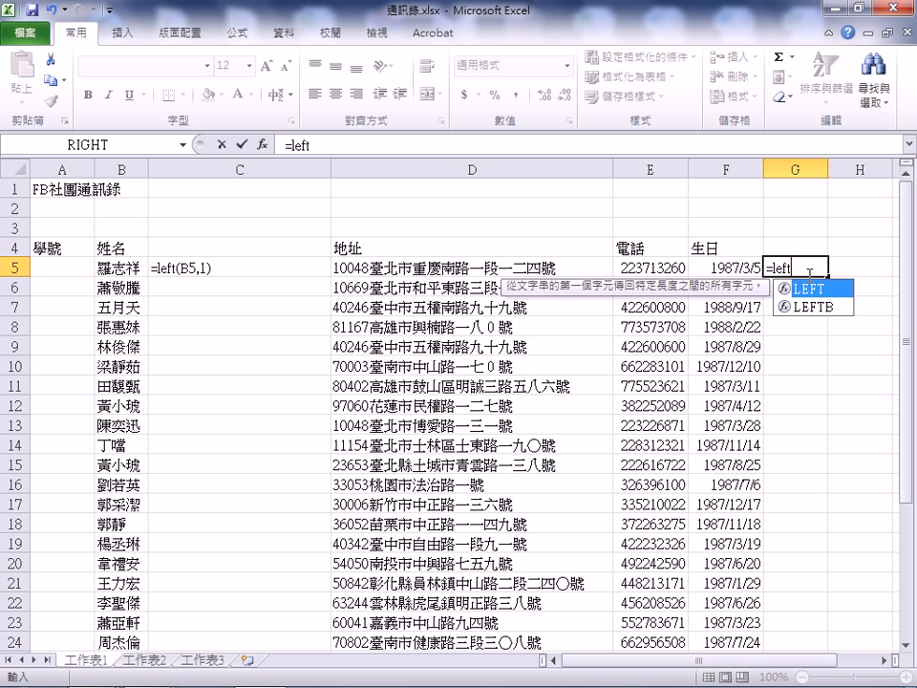
pyautogui.write('(1')
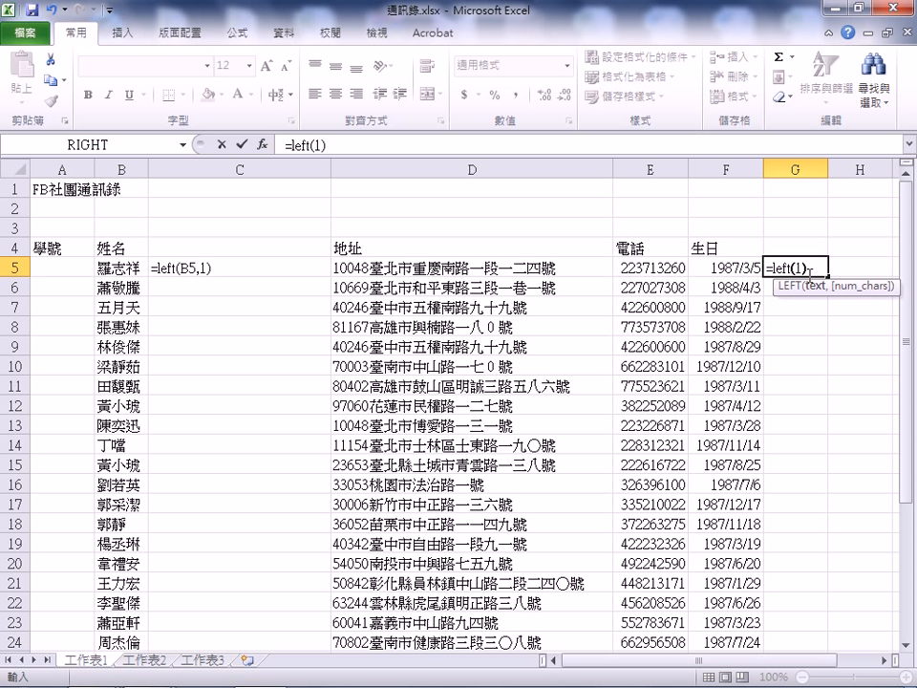
pyautogui.press('Return')
# Replace the argument of the LEFT formula in G5 with a reference to cell B5.
pyautogui.click(802, 266)
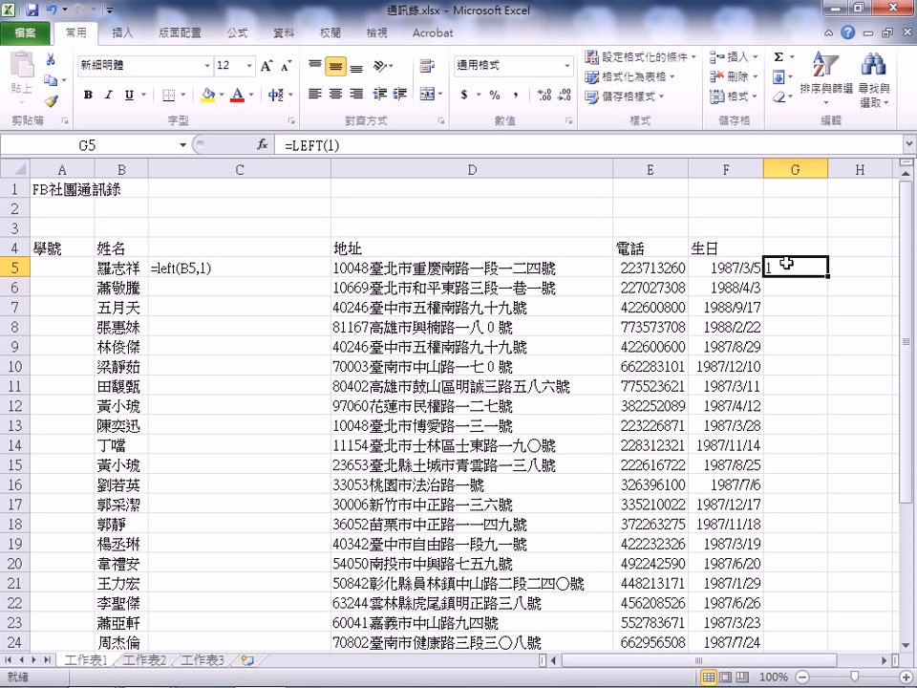
pyautogui.click(340, 145)
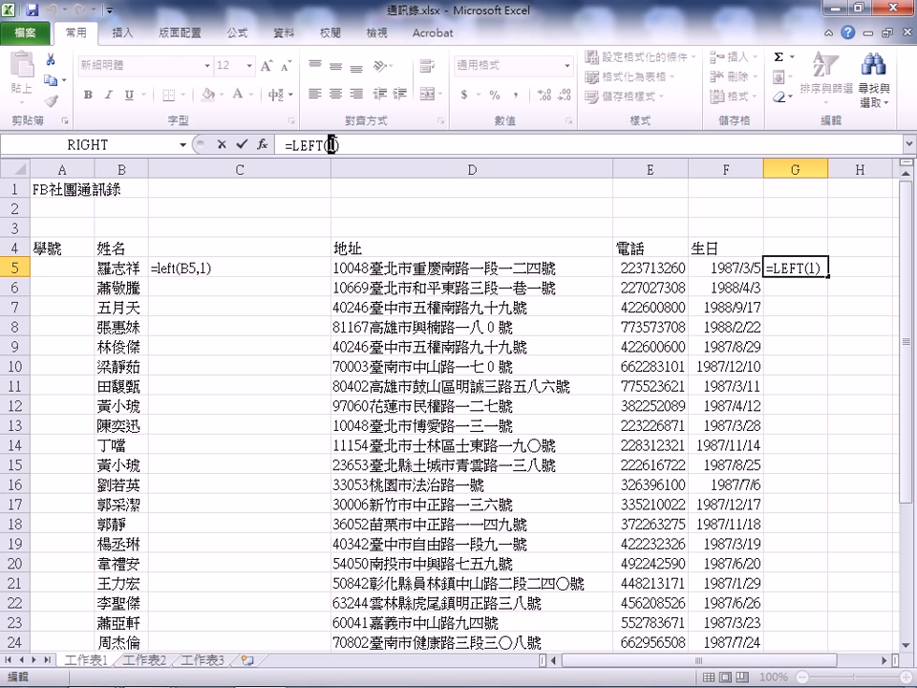
pyautogui.press('BackSpace')
pyautogui.click(99, 267)
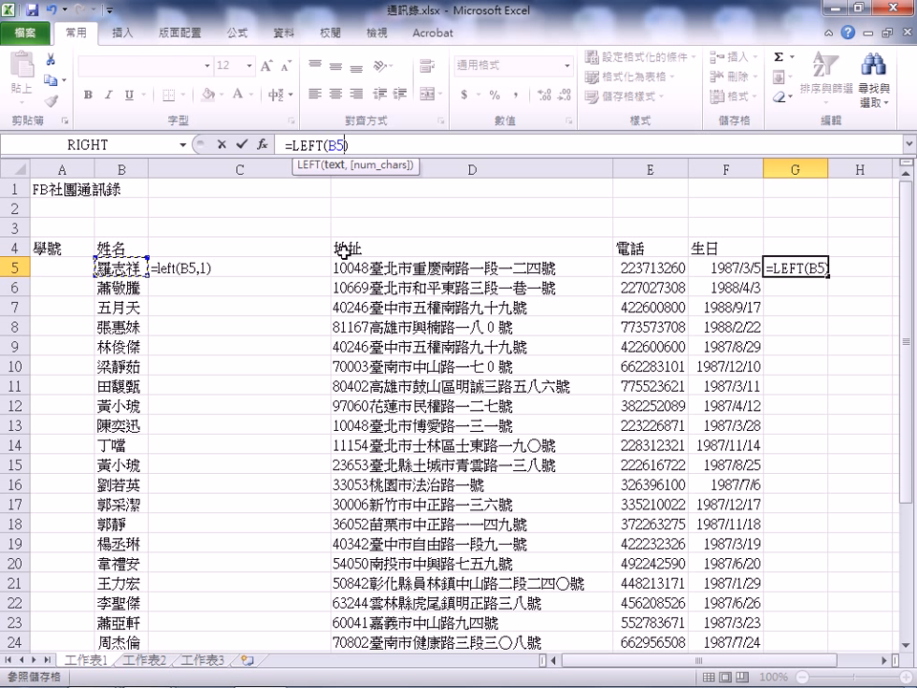
pyautogui.press('Return')
# Add cell B6 as the second argument of G5's formula, making it =LEFT(B5,B6).
pyautogui.click(804, 266)
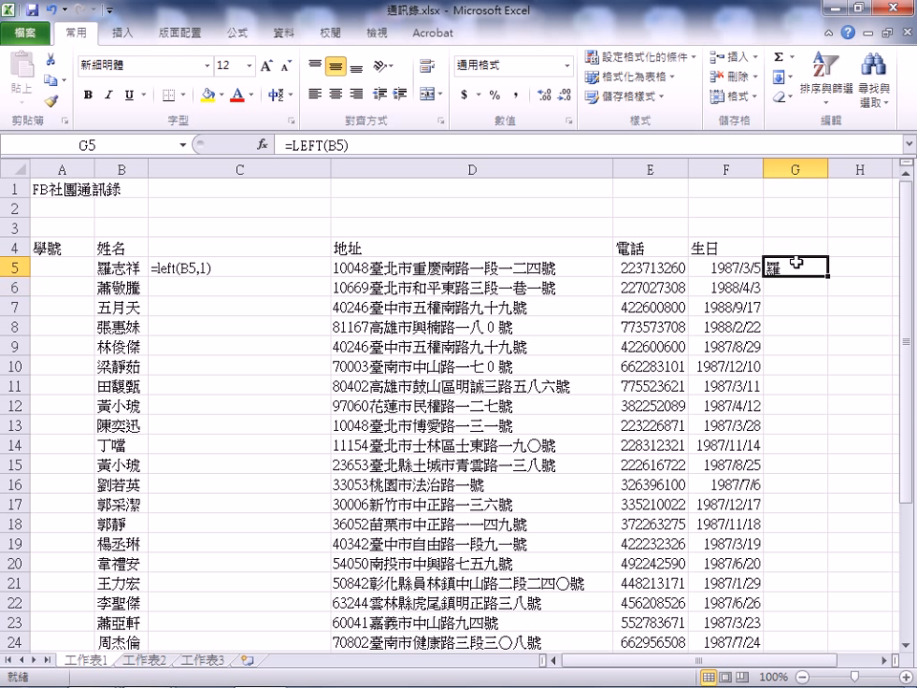
pyautogui.moveTo(291, 144); pyautogui.dragTo(345, 145)
pyautogui.click(329, 144)
pyautogui.write(',')
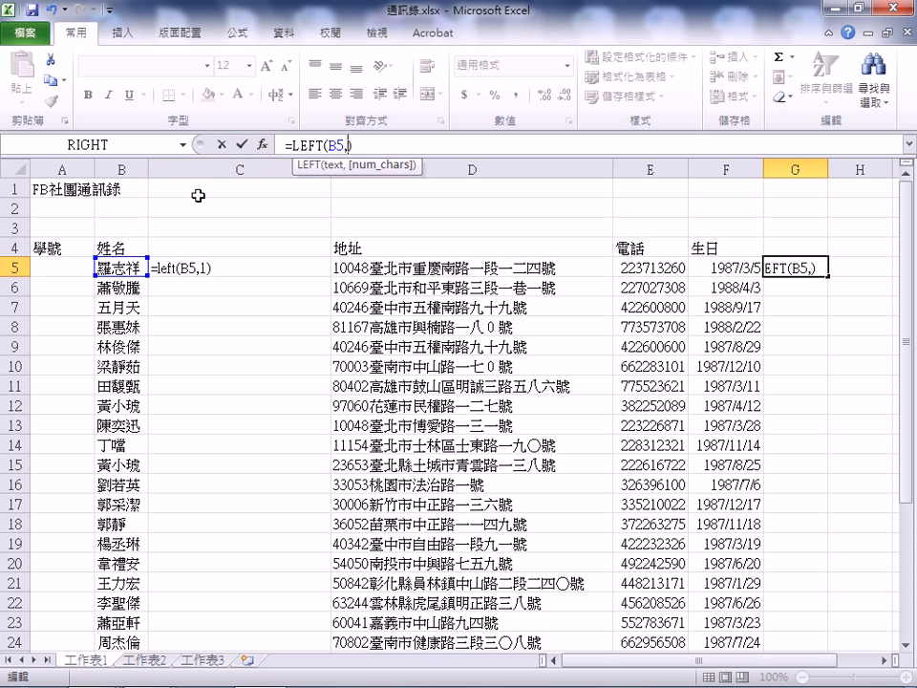
pyautogui.click(129, 286)
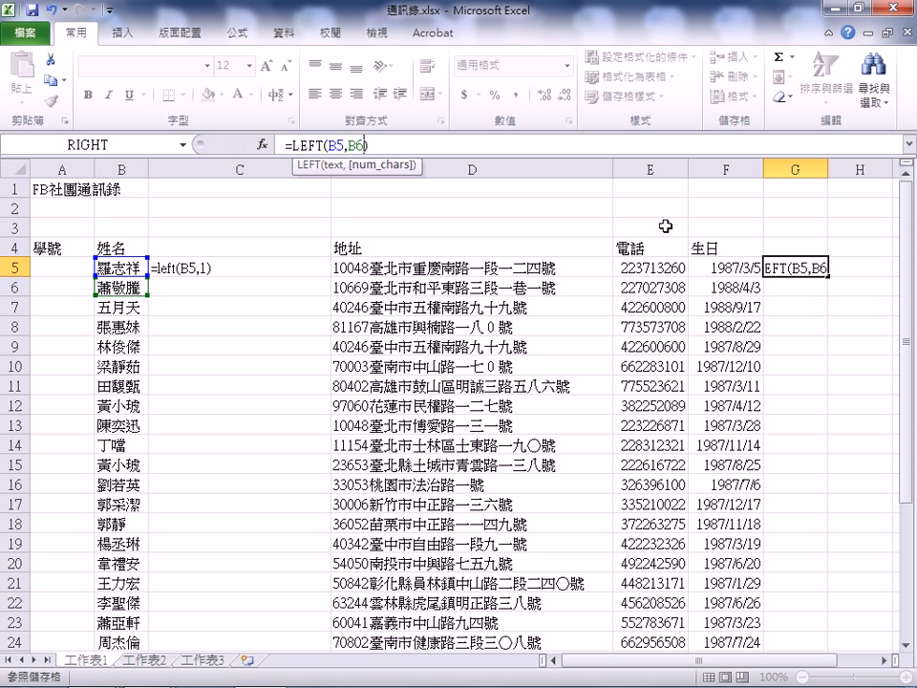
pyautogui.press('Return')
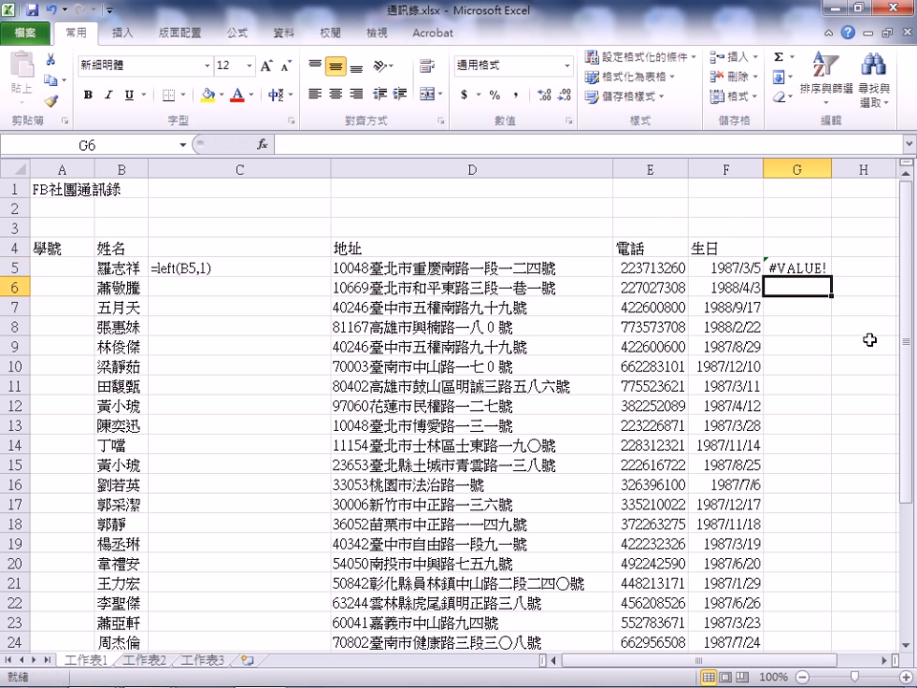
# Try to replace the closing parenthesis of the LEFT formula in G5 with a semicolon.
pyautogui.click(813, 271)
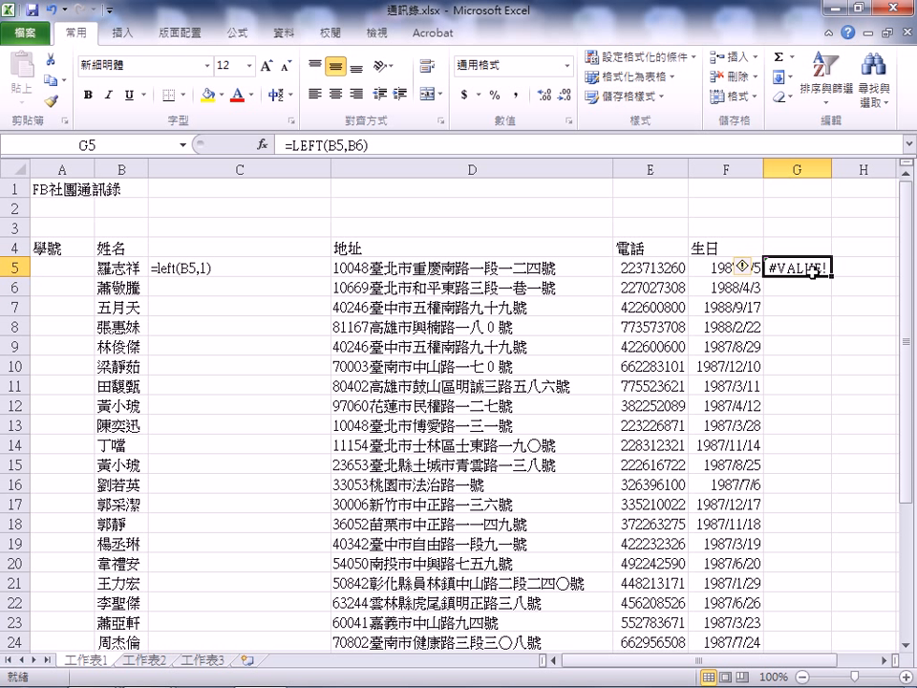
pyautogui.click(362, 146)
pyautogui.press('BackSpace')
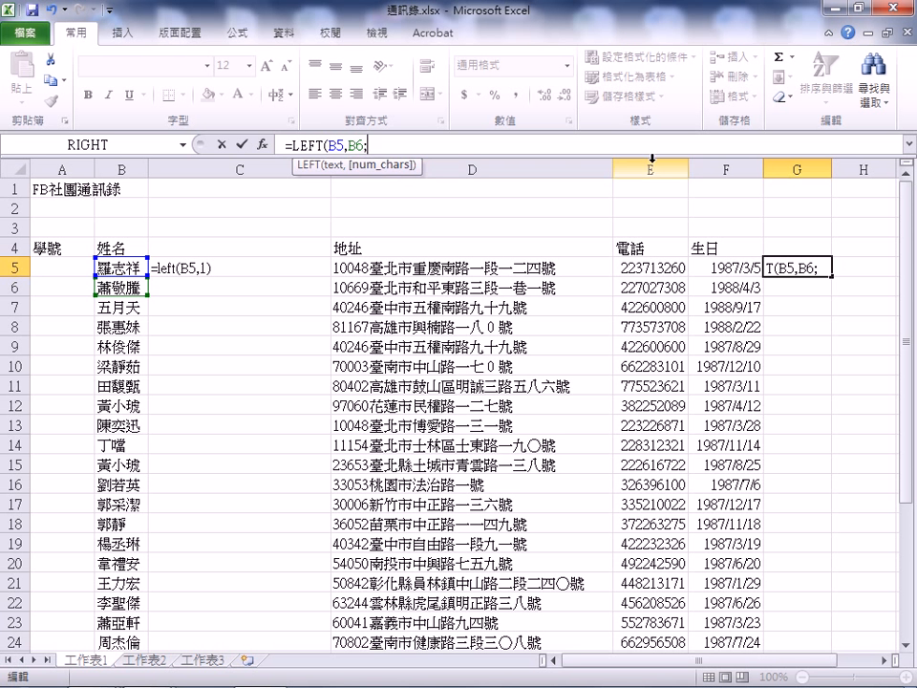
pyautogui.write(';')
pyautogui.press('Return')
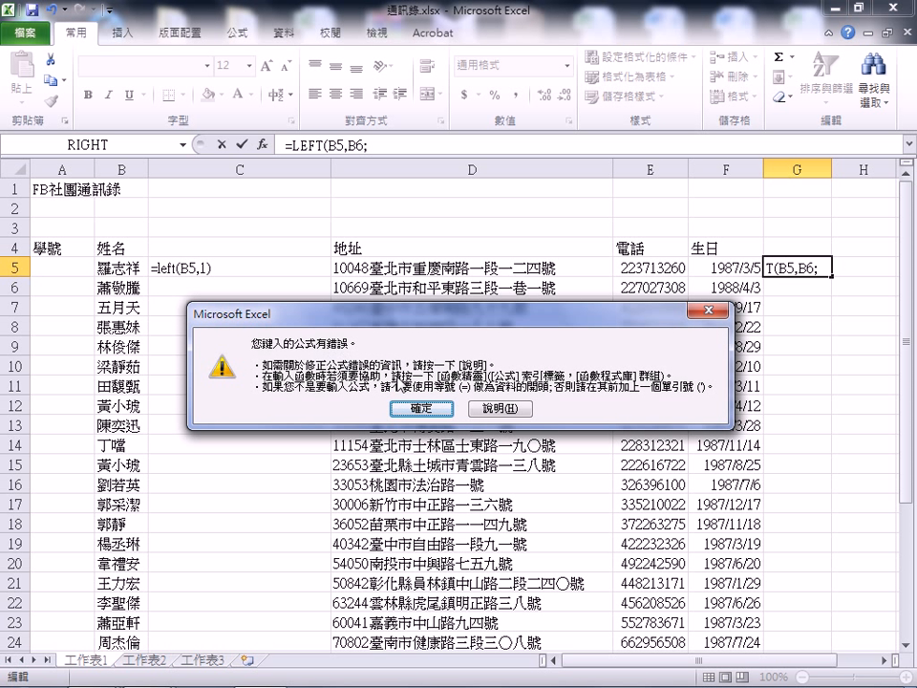
pyautogui.click(432, 407)
pyautogui.click(208, 270)
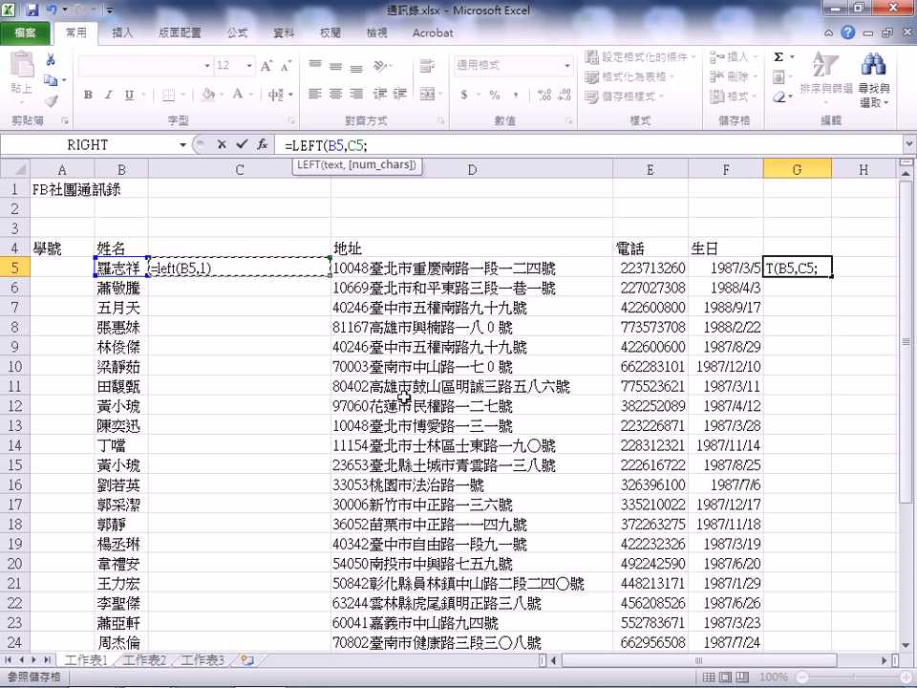
pyautogui.click(274, 290)
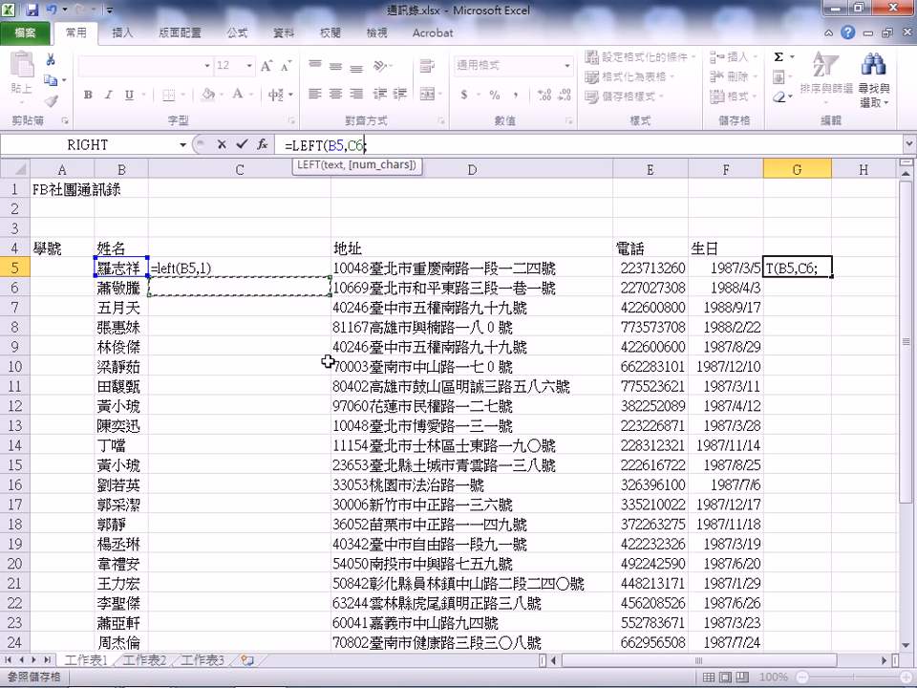
pyautogui.click(346, 411)
pyautogui.click(282, 387)
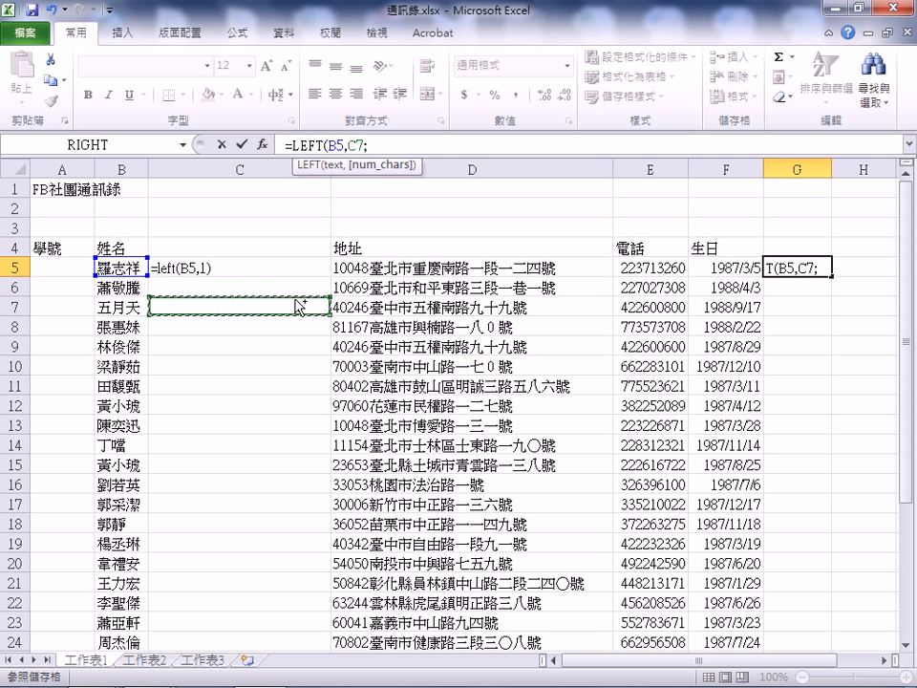
pyautogui.click(279, 275)
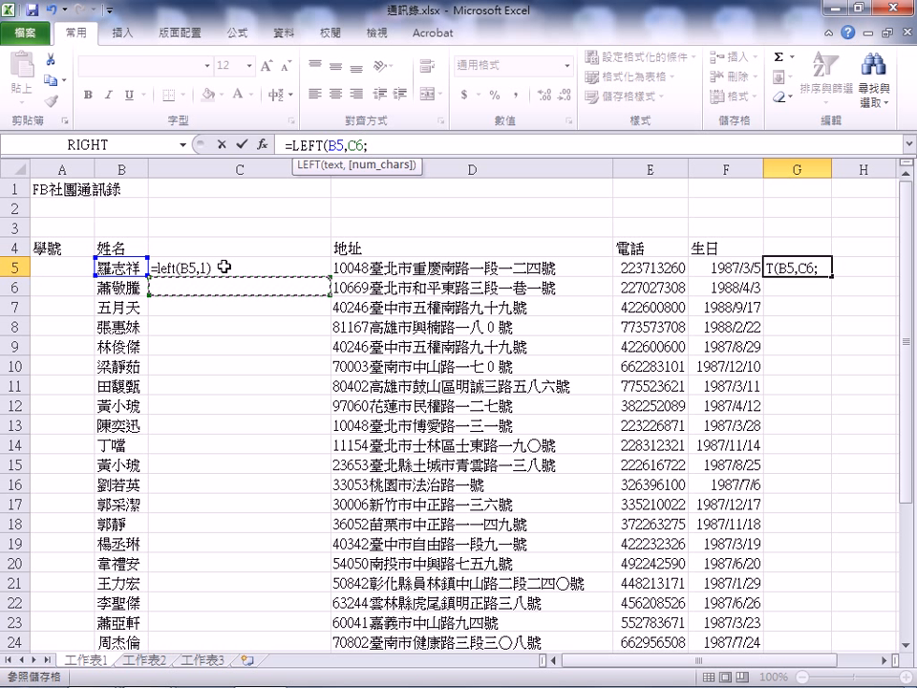
pyautogui.click(791, 327)
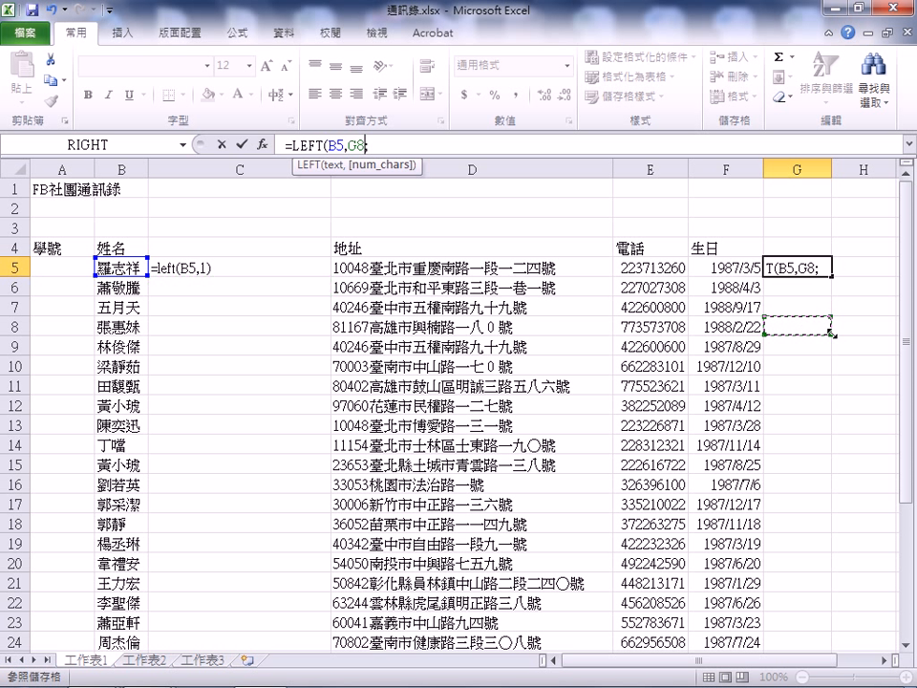
pyautogui.write('8')
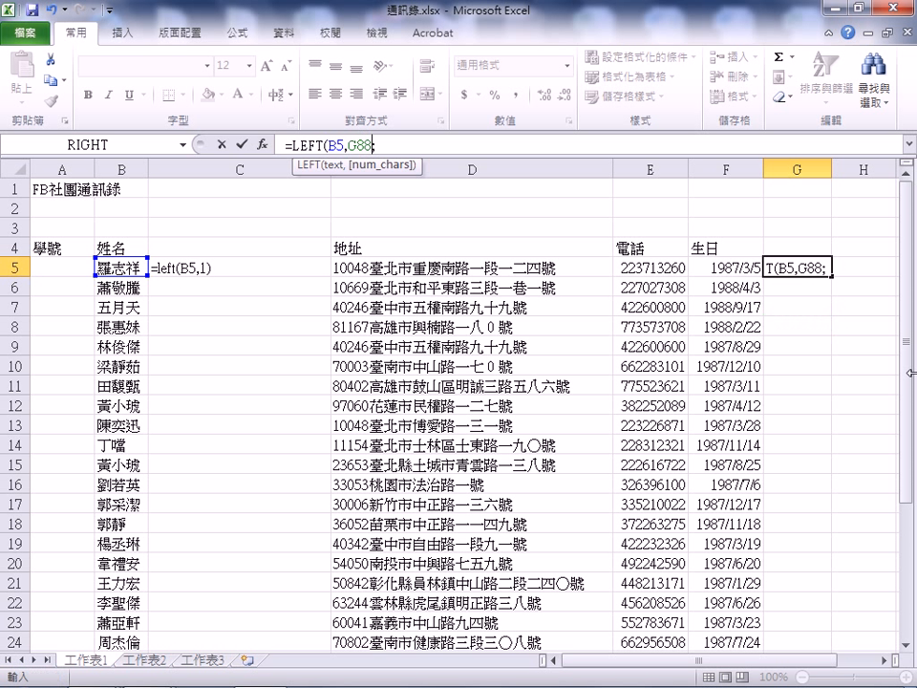
pyautogui.write('/3')
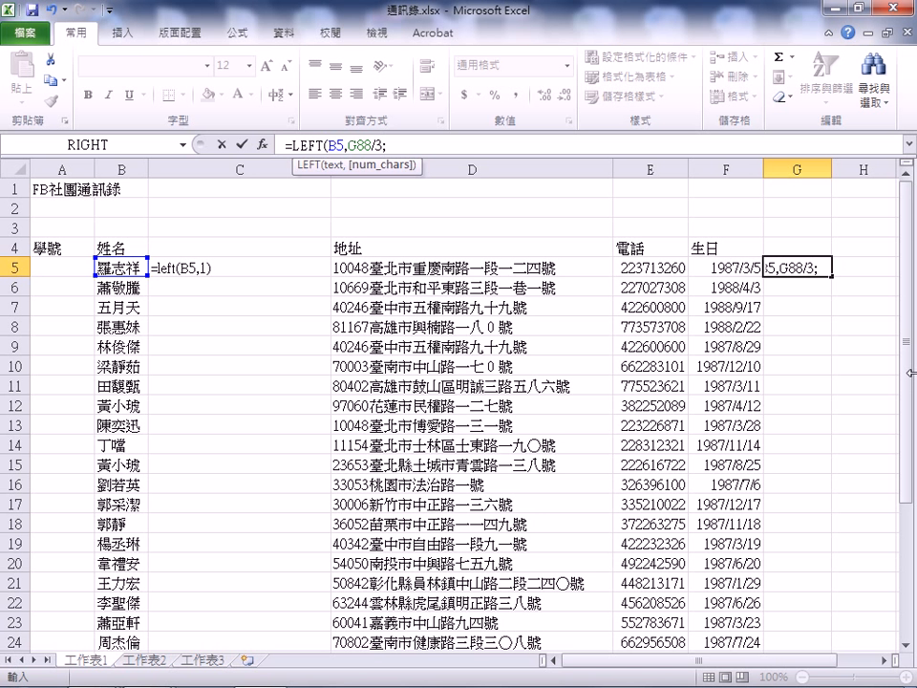
pyautogui.press('Return')
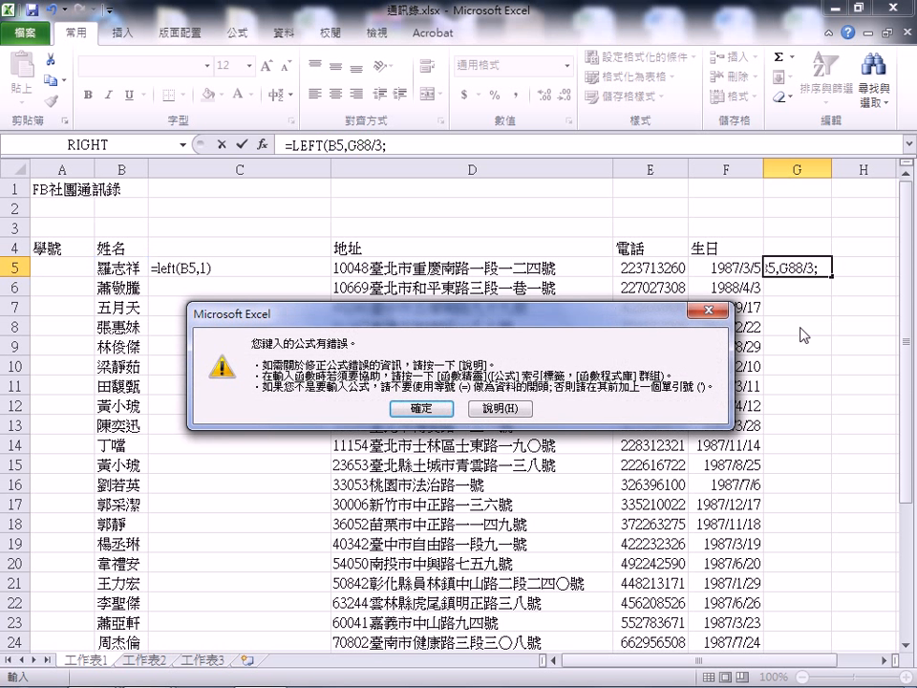
pyautogui.click(411, 411)
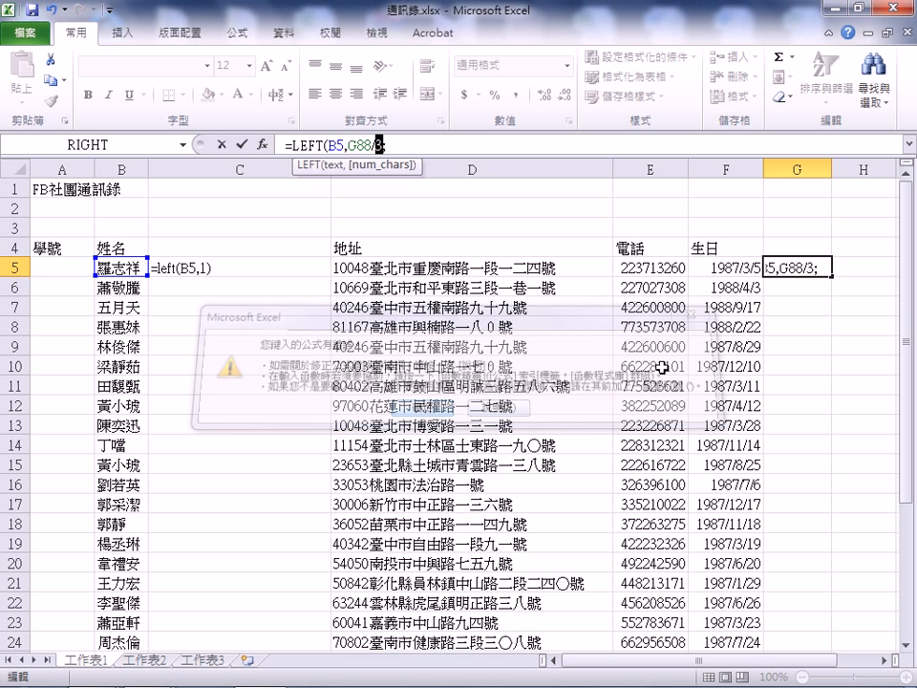
pyautogui.press('Escape')
# Enter 8/3 in cell G8.
pyautogui.click(790, 326)
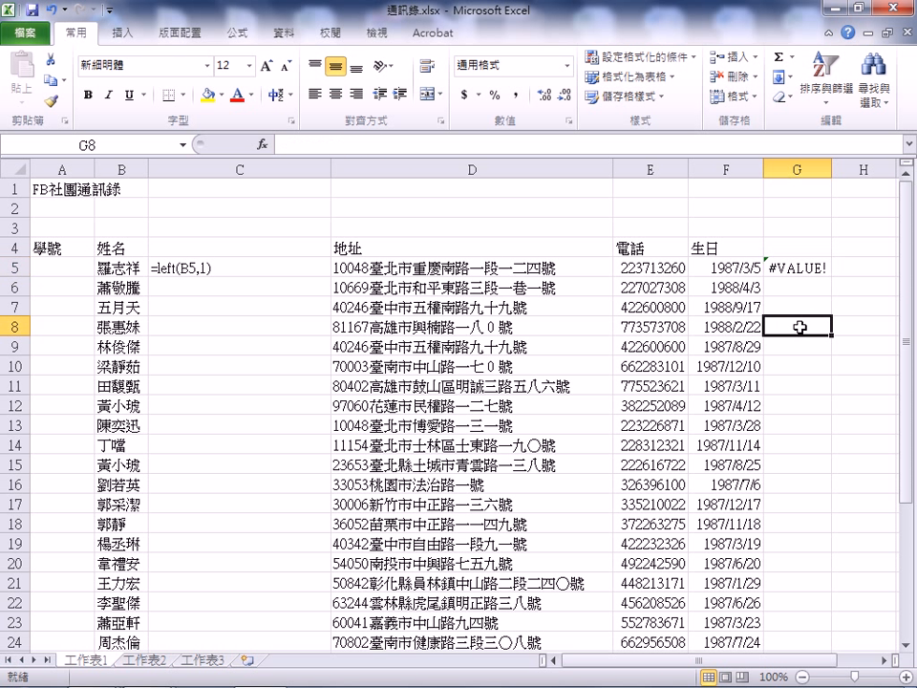
pyautogui.write('8/3')
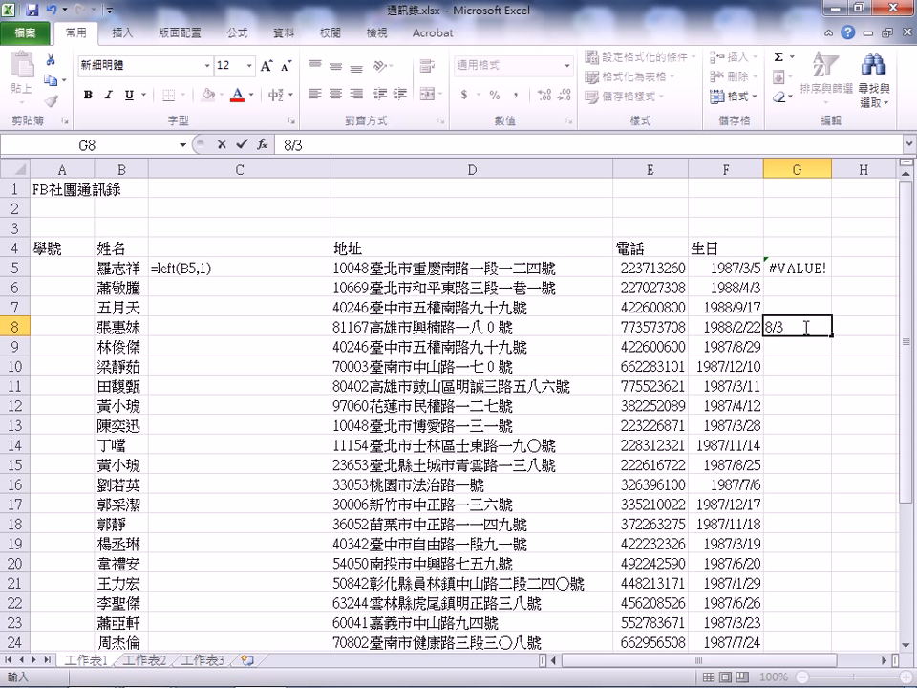
pyautogui.press('Return')
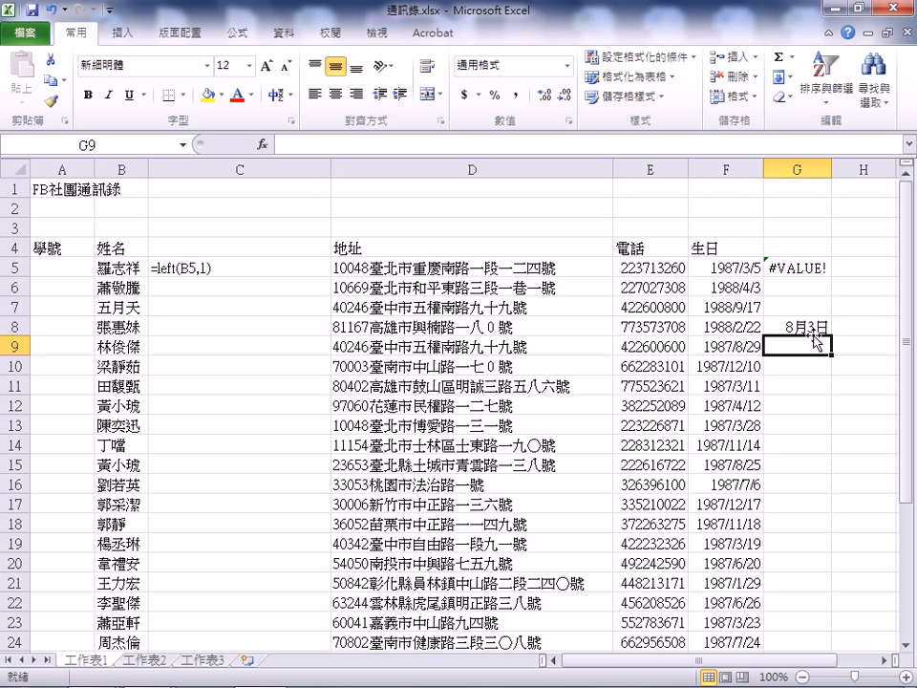
# Change the number format of the whole column C from text to General (通用格式).
pyautogui.click(230, 267)
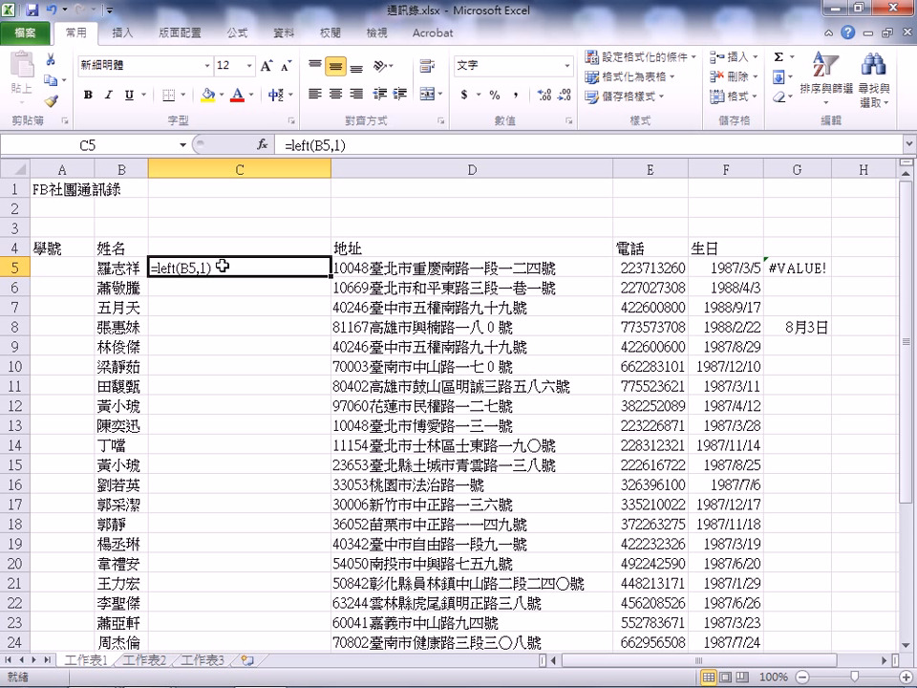
pyautogui.click(218, 168)
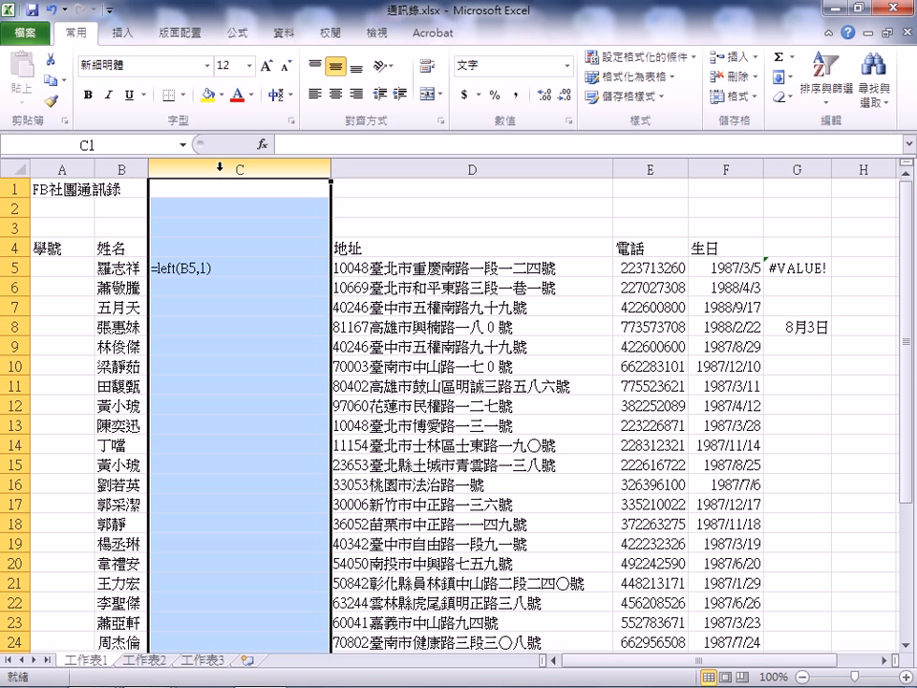
pyautogui.rightClick(227, 216)
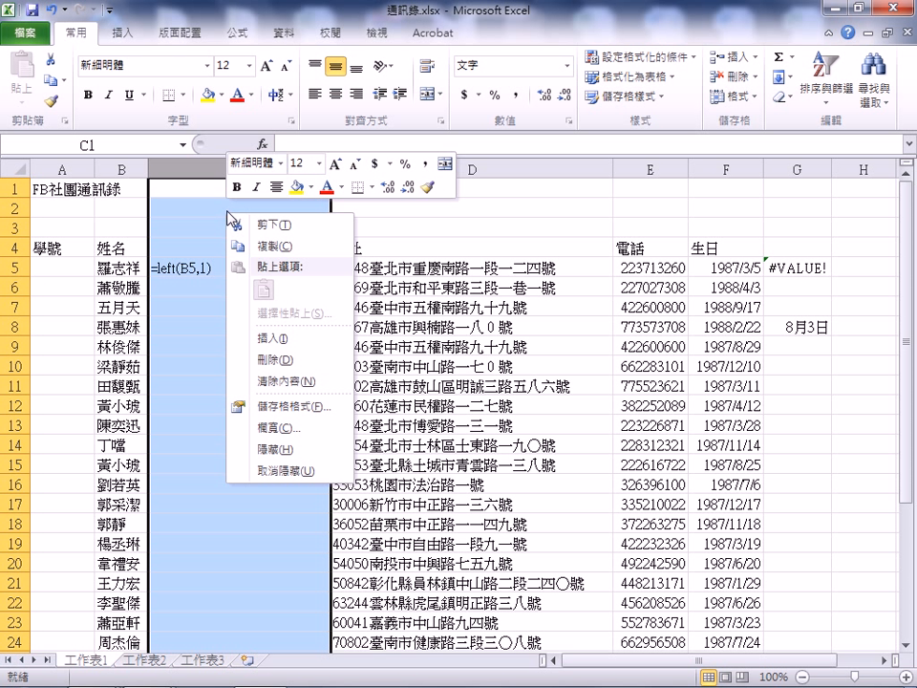
pyautogui.click(304, 407)
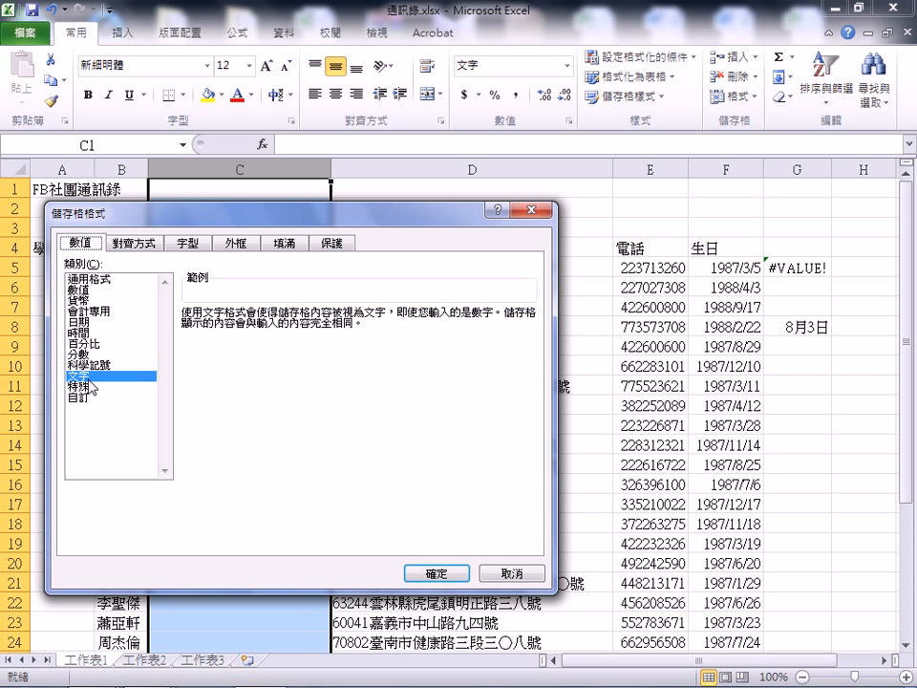
pyautogui.moveTo(189, 216); pyautogui.dragTo(562, 258)
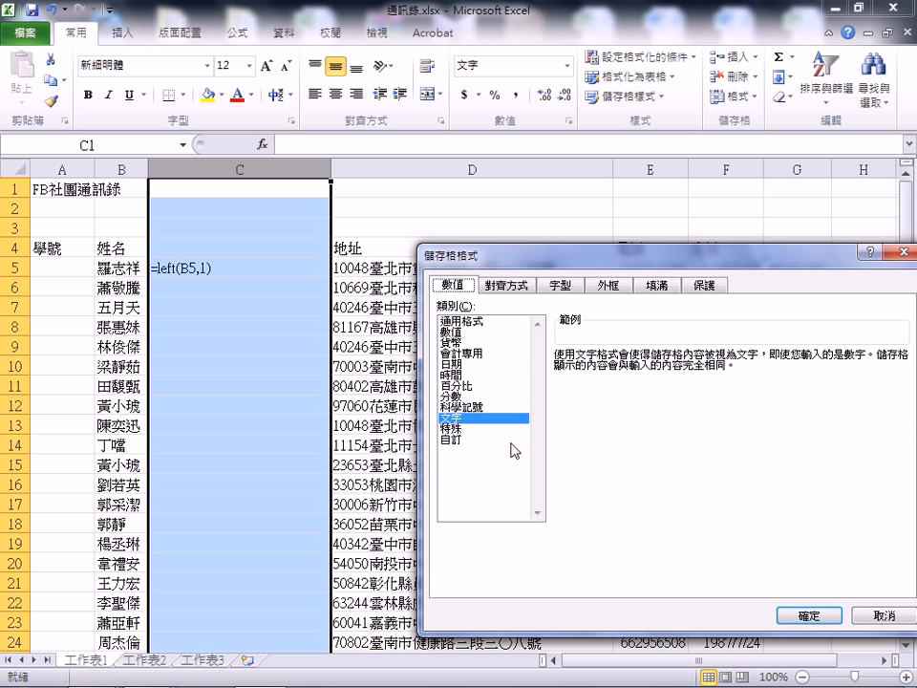
pyautogui.click(483, 324)
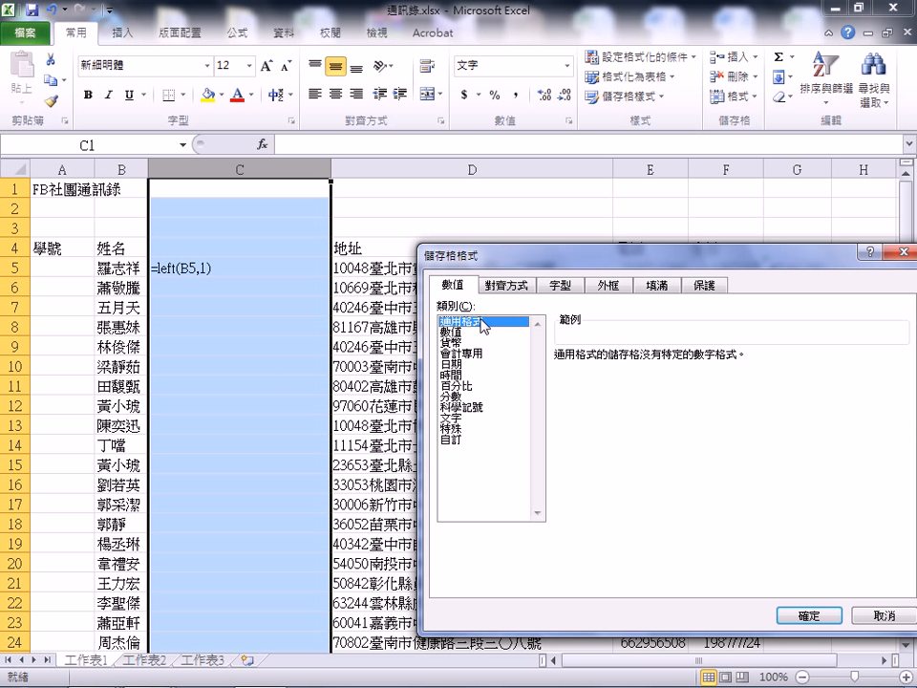
pyautogui.click(807, 617)
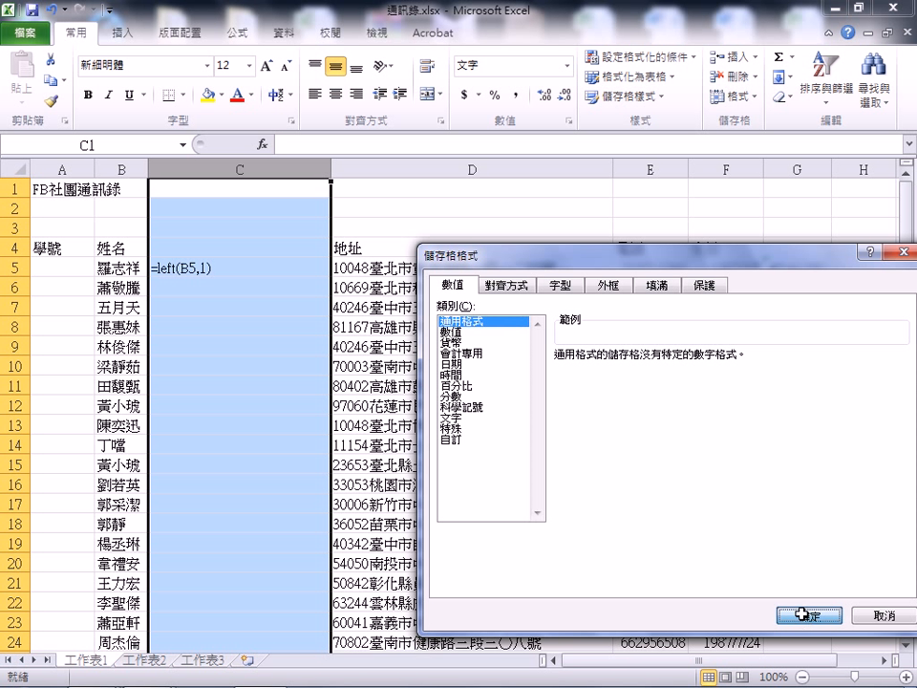
# Clear the contents of cell C5 and re-enter the formula =left(B5,1) in it.
pyautogui.click(194, 269)
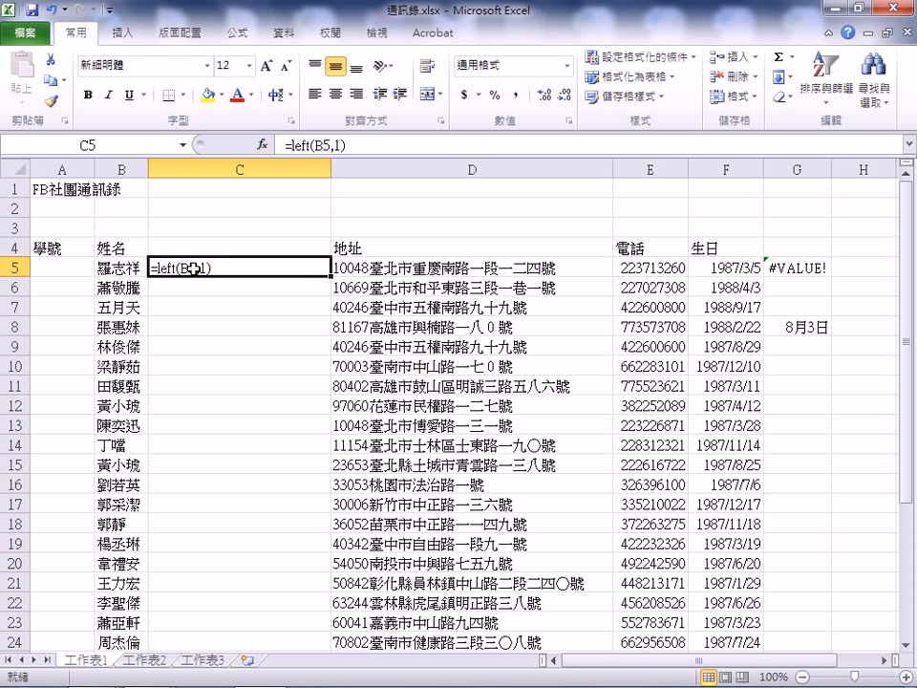
pyautogui.moveTo(357, 143); pyautogui.dragTo(229, 131)
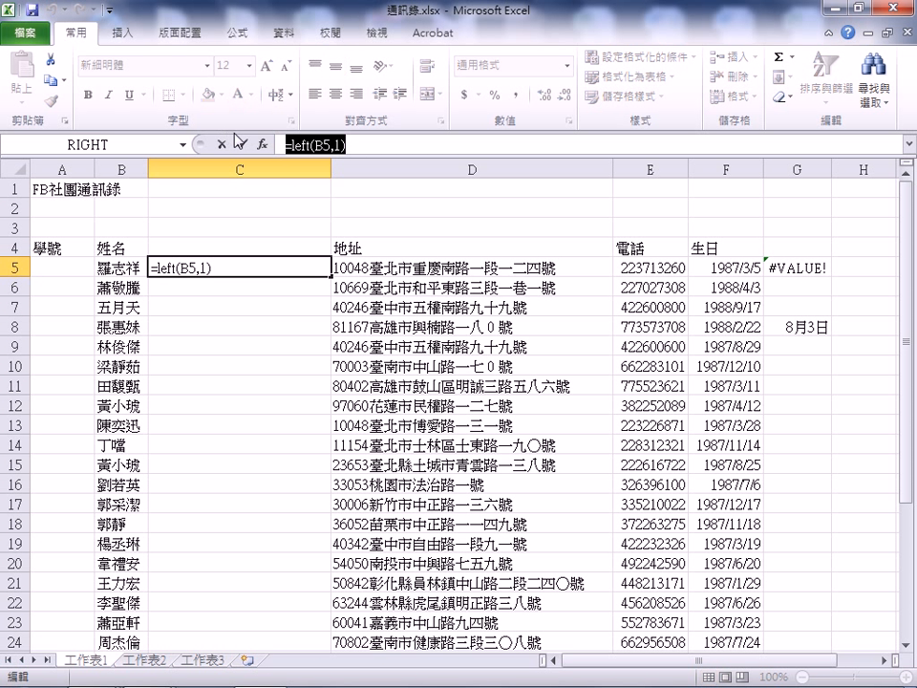
pyautogui.press('Delete')
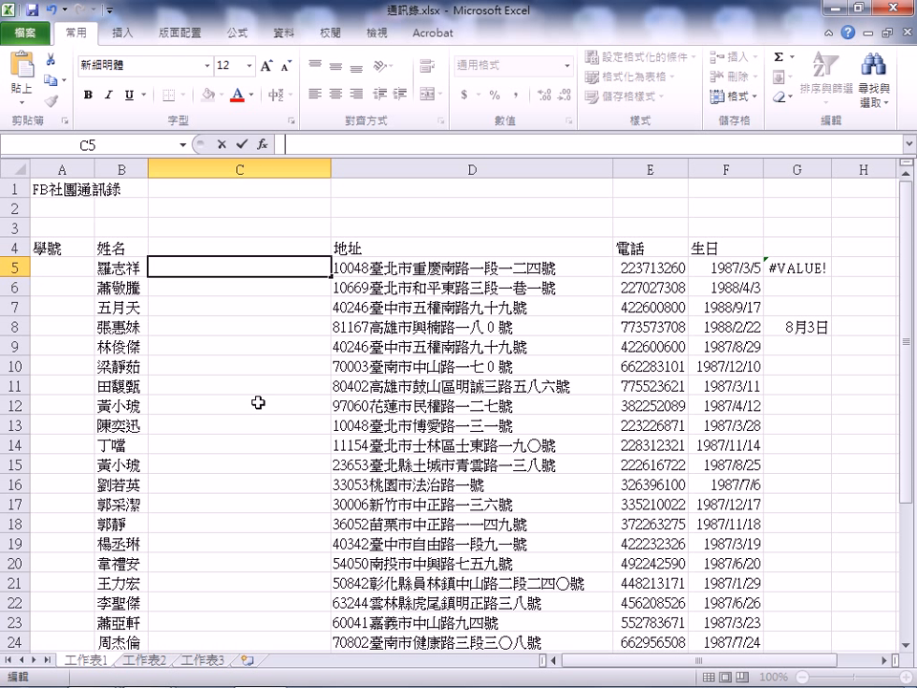
pyautogui.click(260, 326)
pyautogui.click(244, 266)
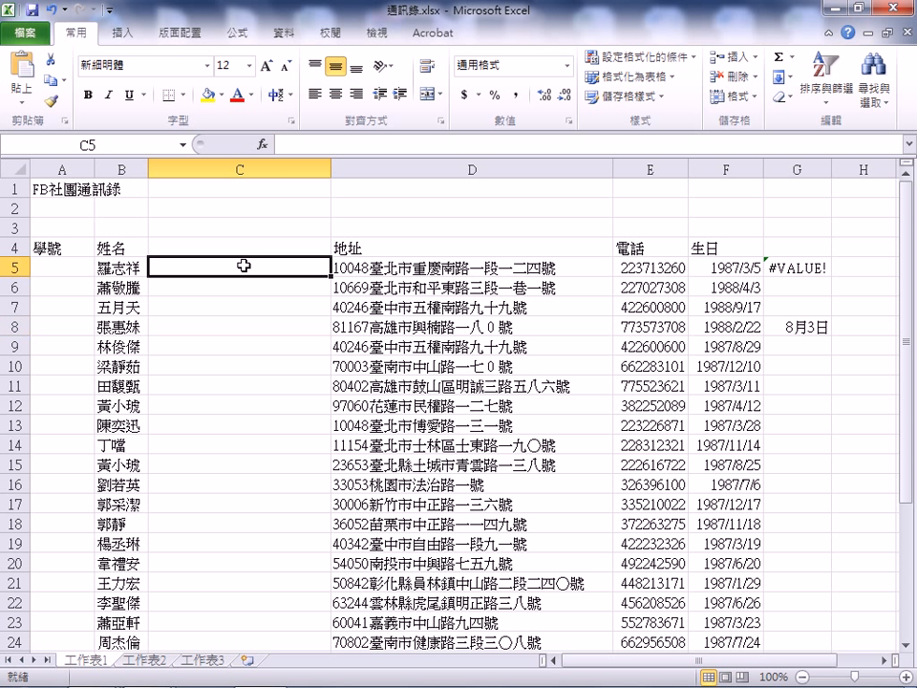
pyautogui.click(294, 141)
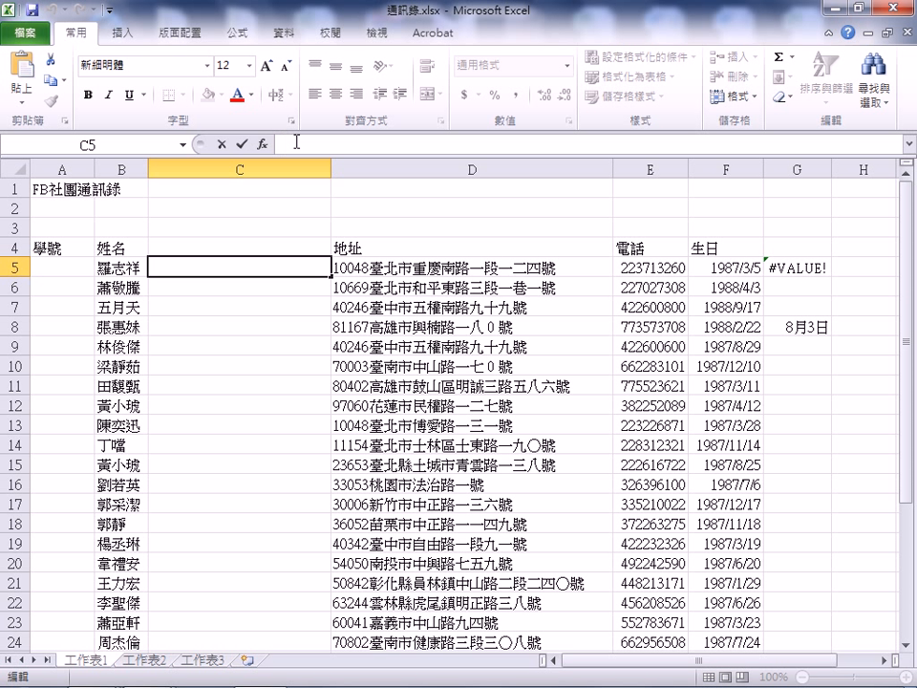
pyautogui.write('=left(B5,1)')
pyautogui.press('Return')
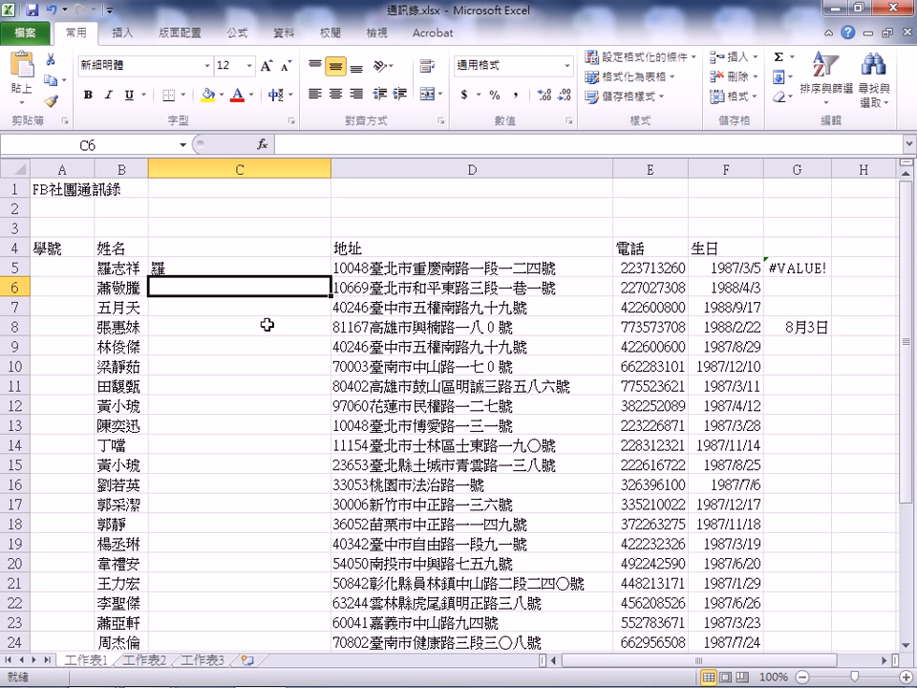
pyautogui.click(248, 272)
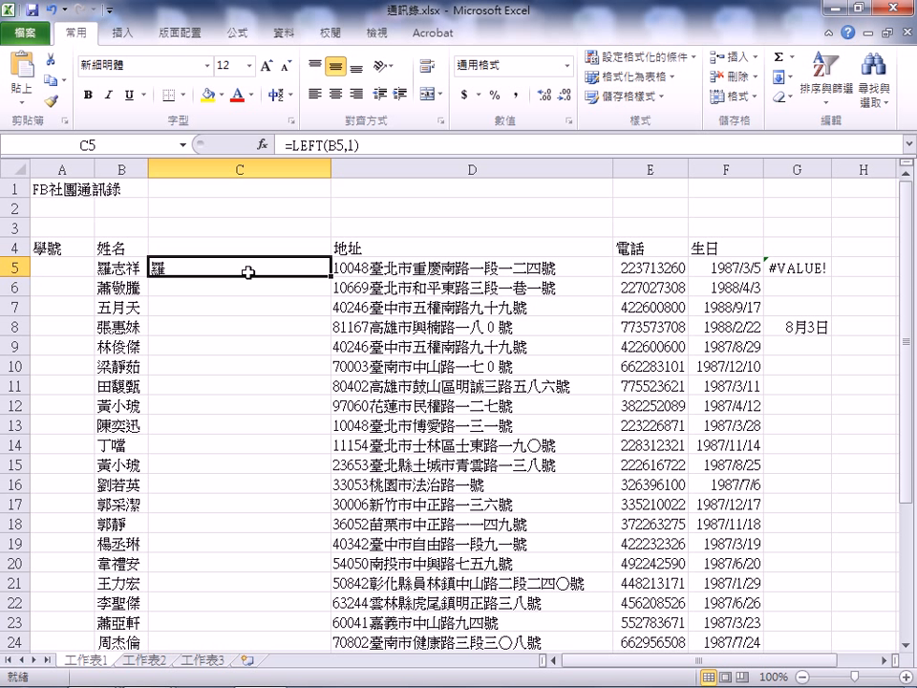
# Try to end G5's LEFT formula with a semicolon in place of its closing parenthesis.
pyautogui.click(797, 267)
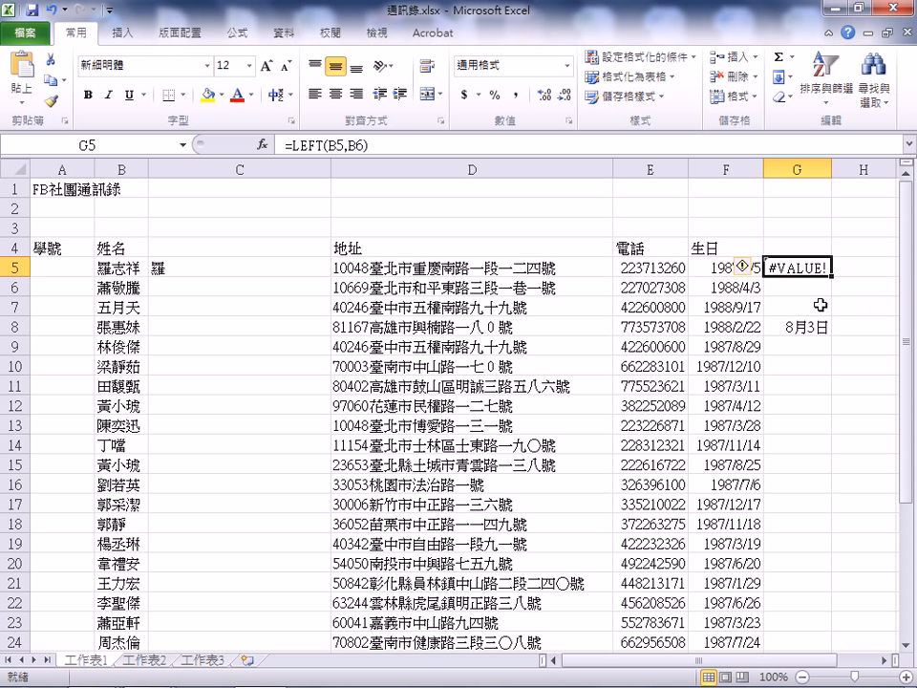
pyautogui.click(403, 145)
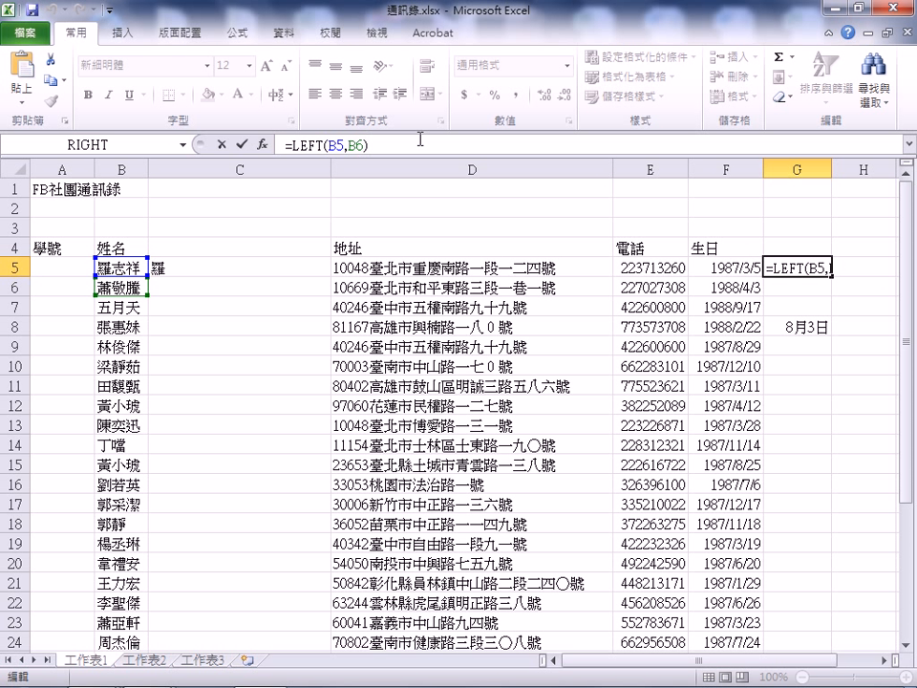
pyautogui.press('BackSpace')
pyautogui.write(';')
pyautogui.press('Return')
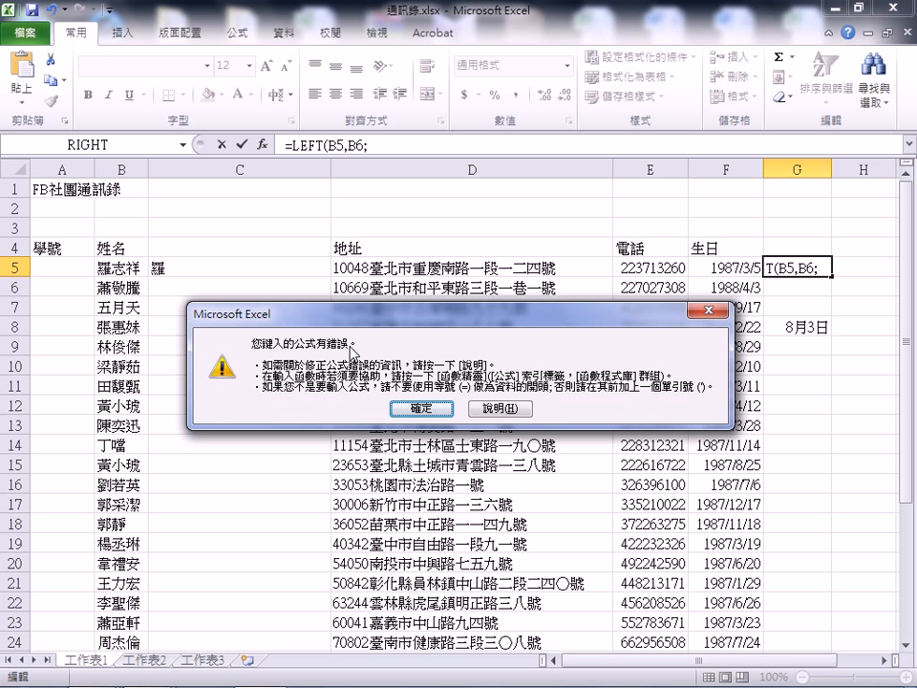
pyautogui.click(420, 407)
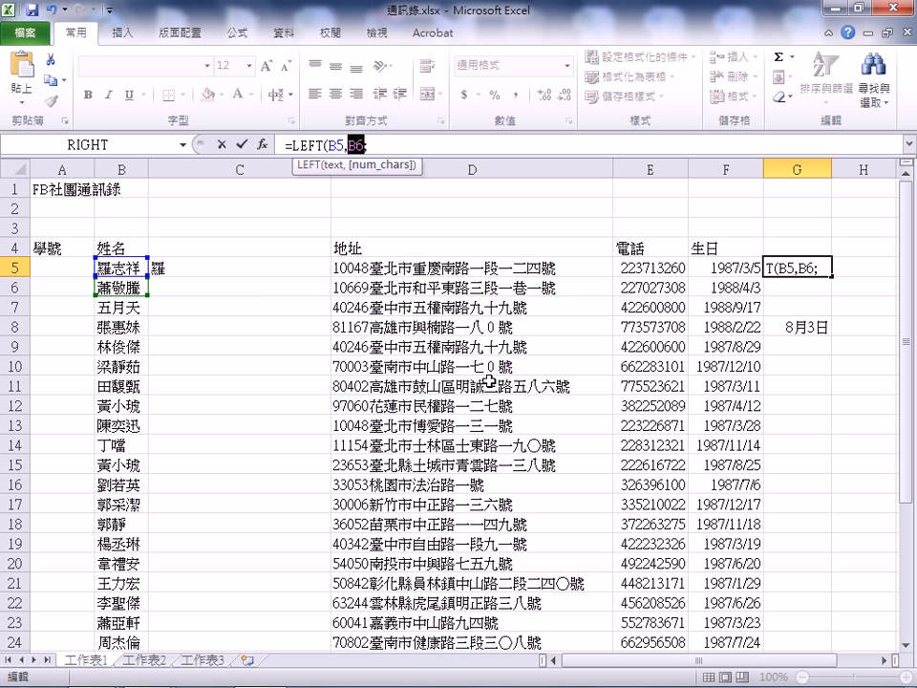
pyautogui.click(794, 325)
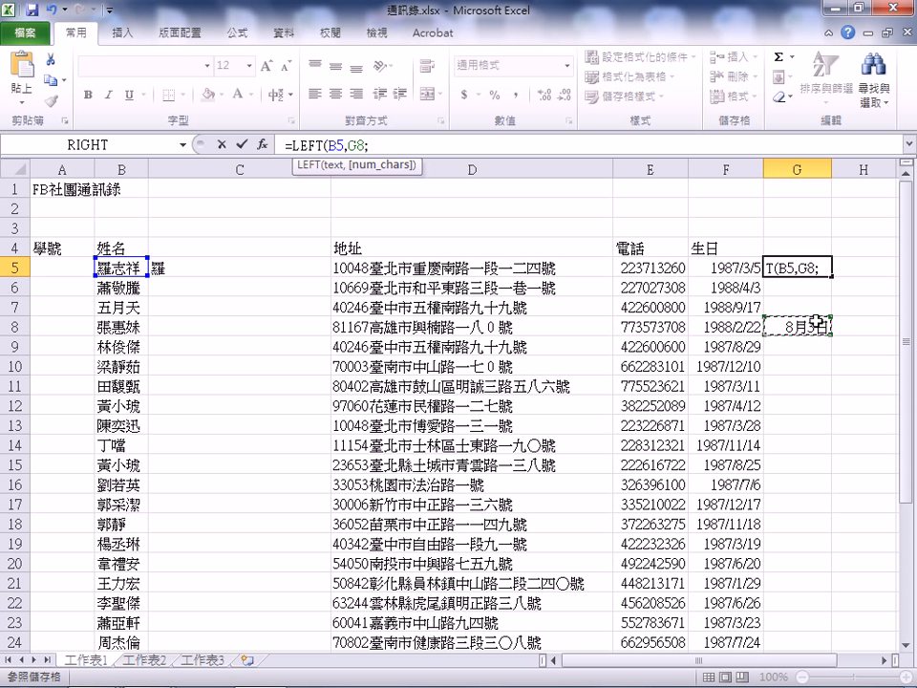
pyautogui.click(853, 347)
pyautogui.click(794, 324)
pyautogui.click(803, 307)
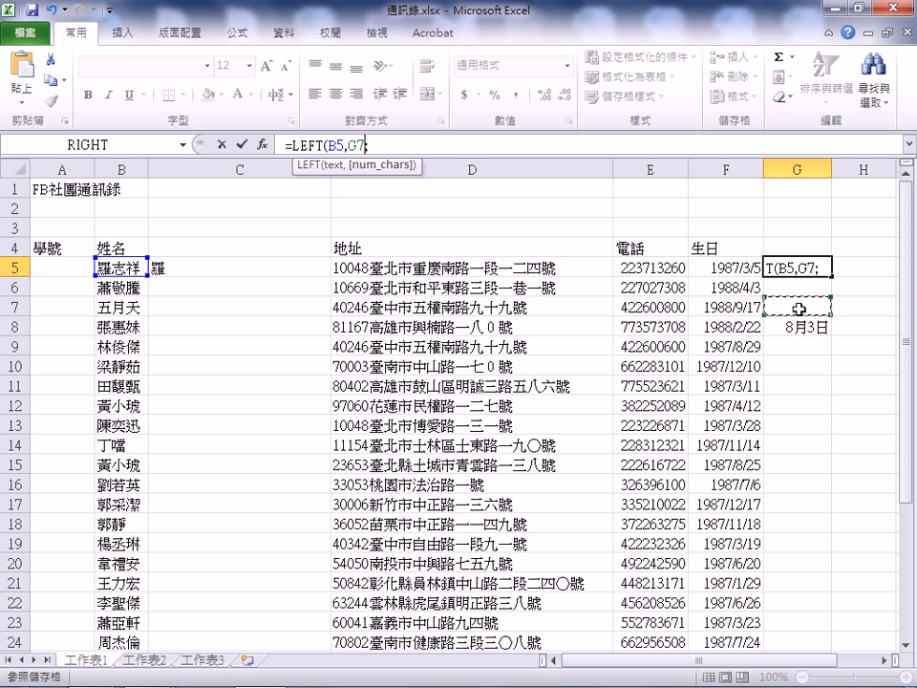
pyautogui.click(806, 327)
pyautogui.press('Return')
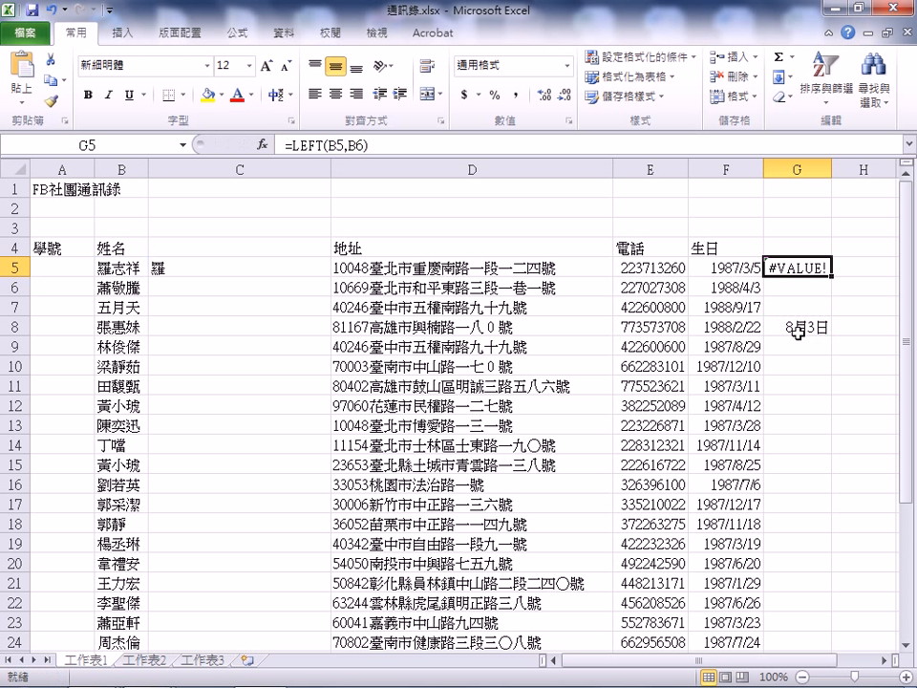
# Set the number format of the date cell G8 to General (通用格式).
pyautogui.click(801, 327)
pyautogui.rightClick(800, 327)
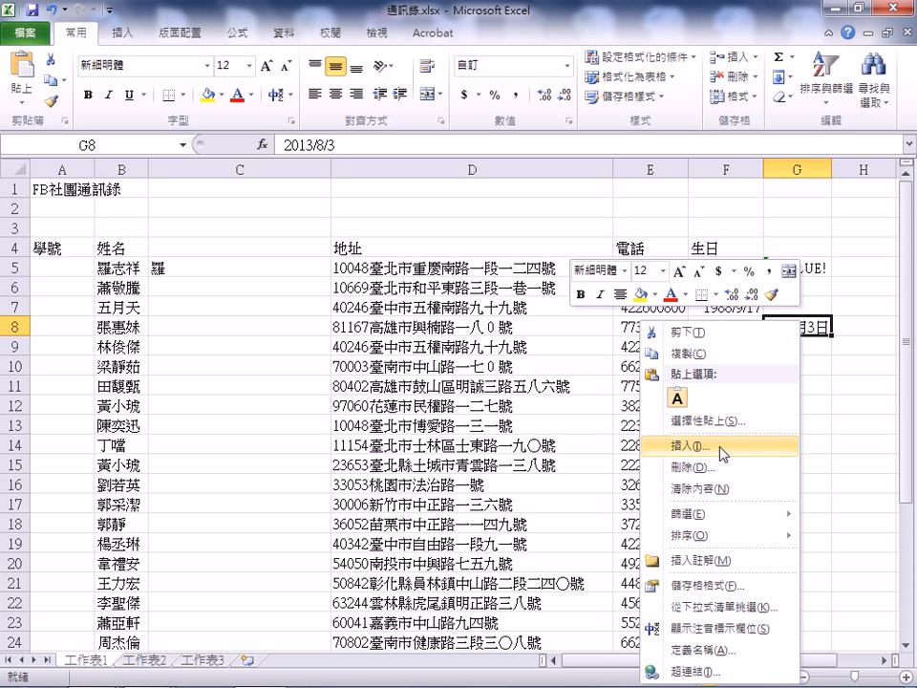
pyautogui.click(755, 586)
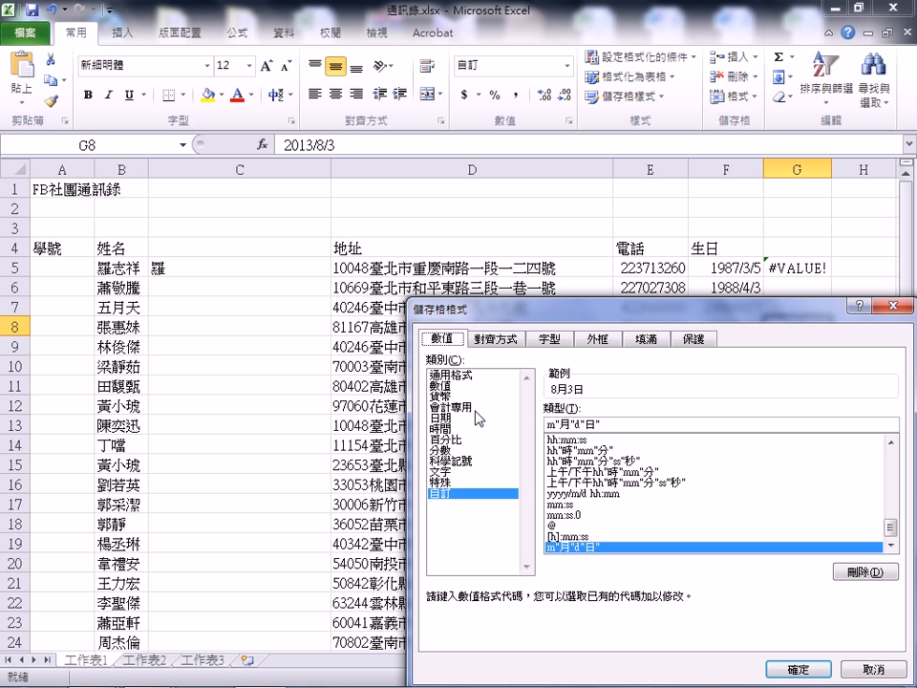
pyautogui.click(469, 379)
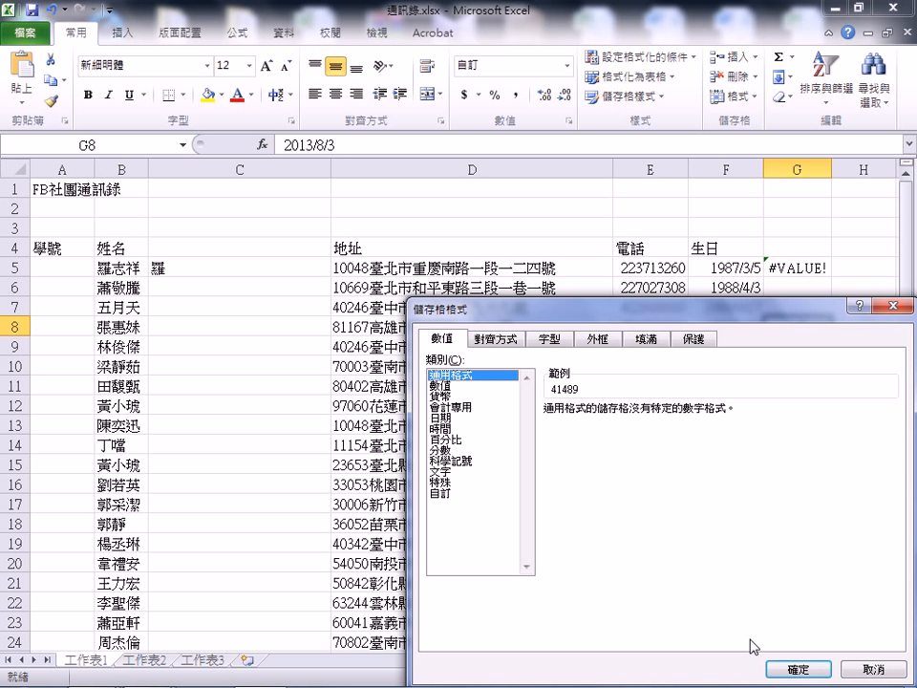
pyautogui.click(779, 667)
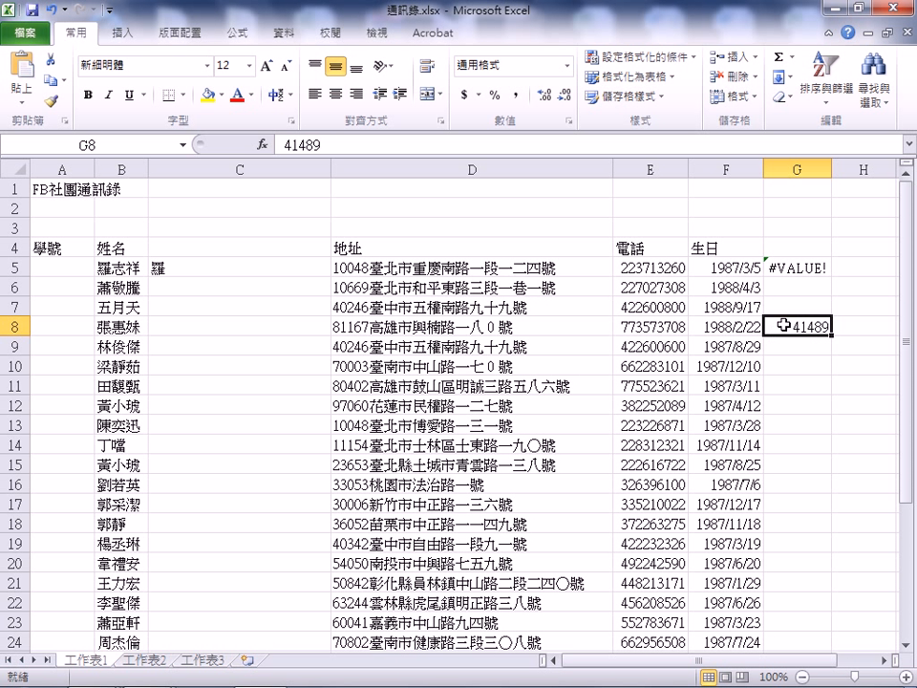
pyautogui.click(814, 349)
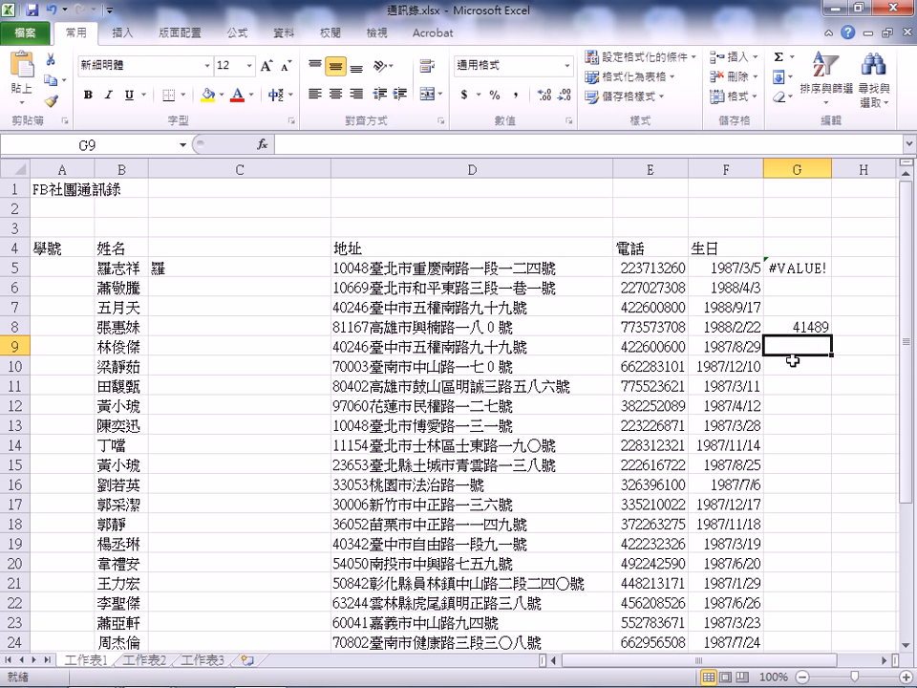
# Replace the content of cell G8 with 8/3.
pyautogui.click(808, 326)
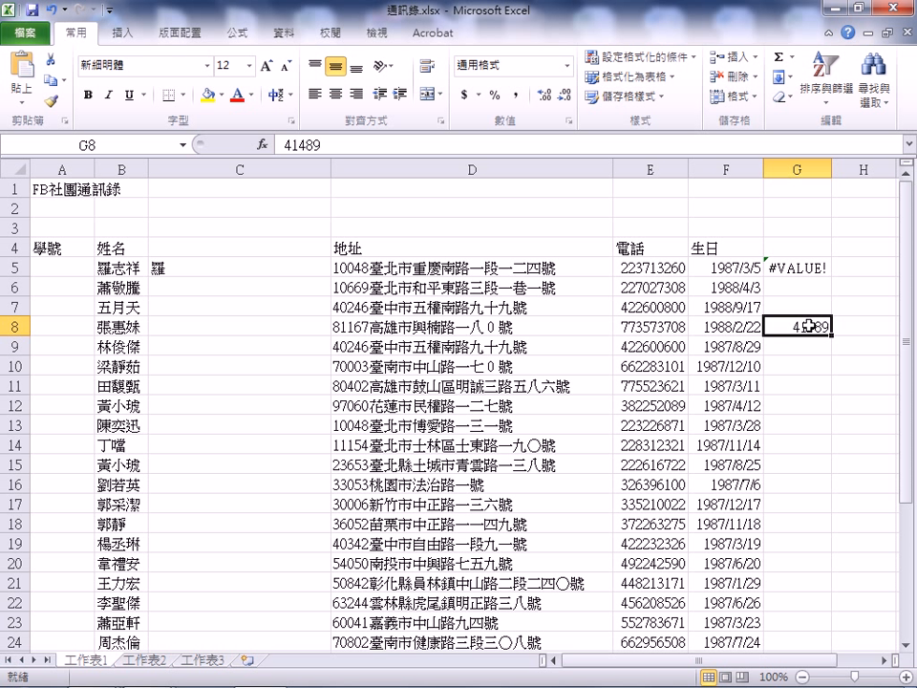
pyautogui.moveTo(387, 144); pyautogui.dragTo(274, 115)
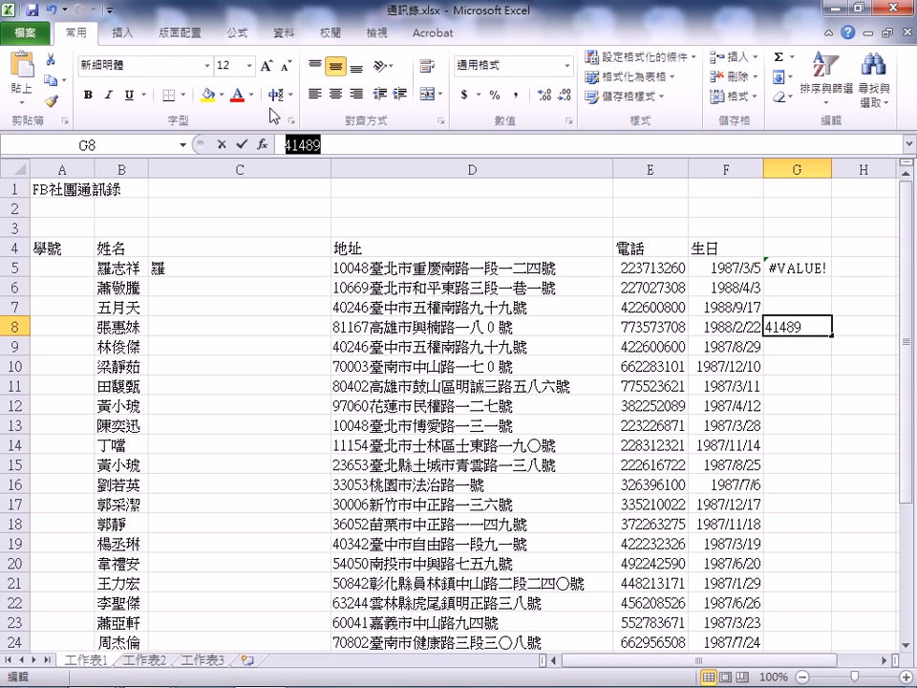
pyautogui.write('8/3')
pyautogui.press('Return')
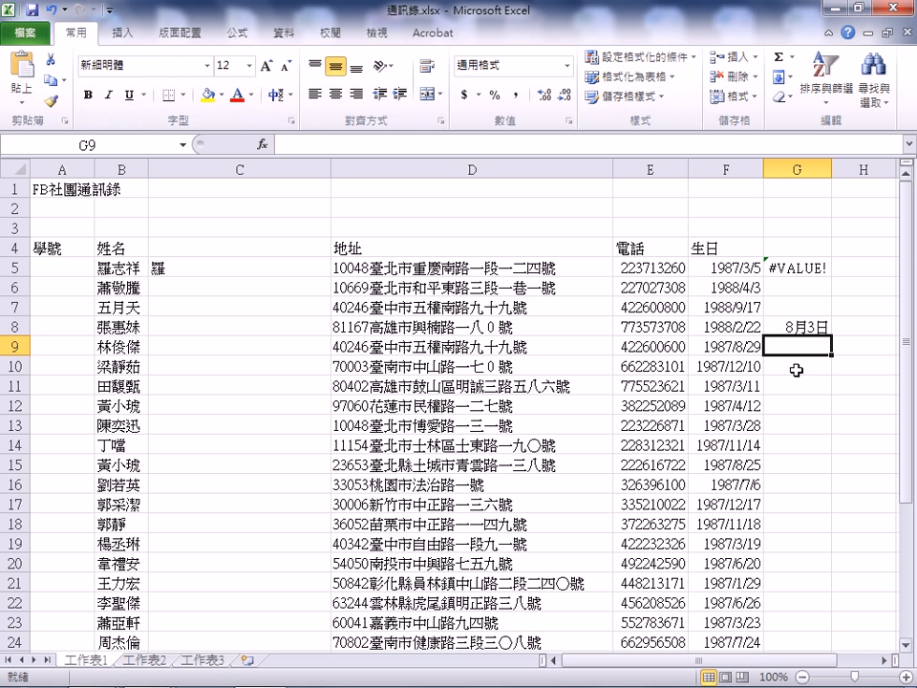
# Format cell G8 as Number (數值) with 2 decimal places and re-enter 8/3 in it.
pyautogui.click(796, 325)
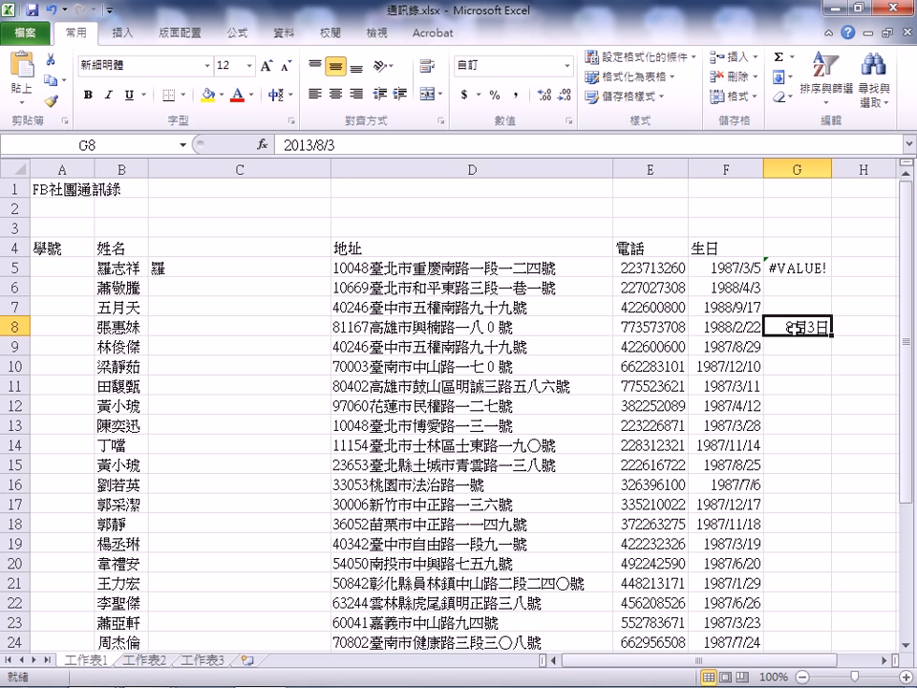
pyautogui.rightClick(800, 331)
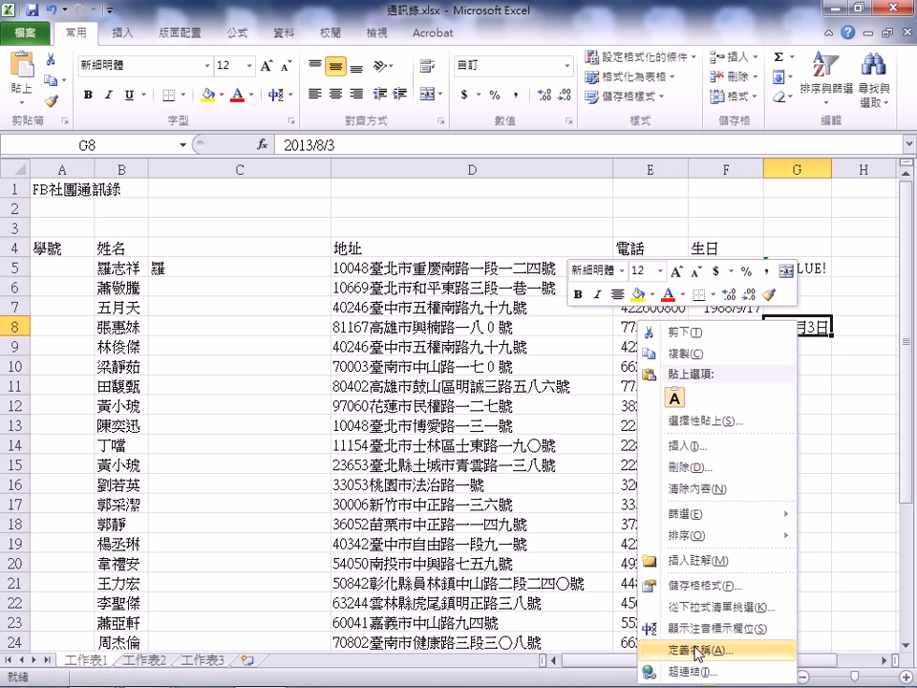
pyautogui.click(716, 586)
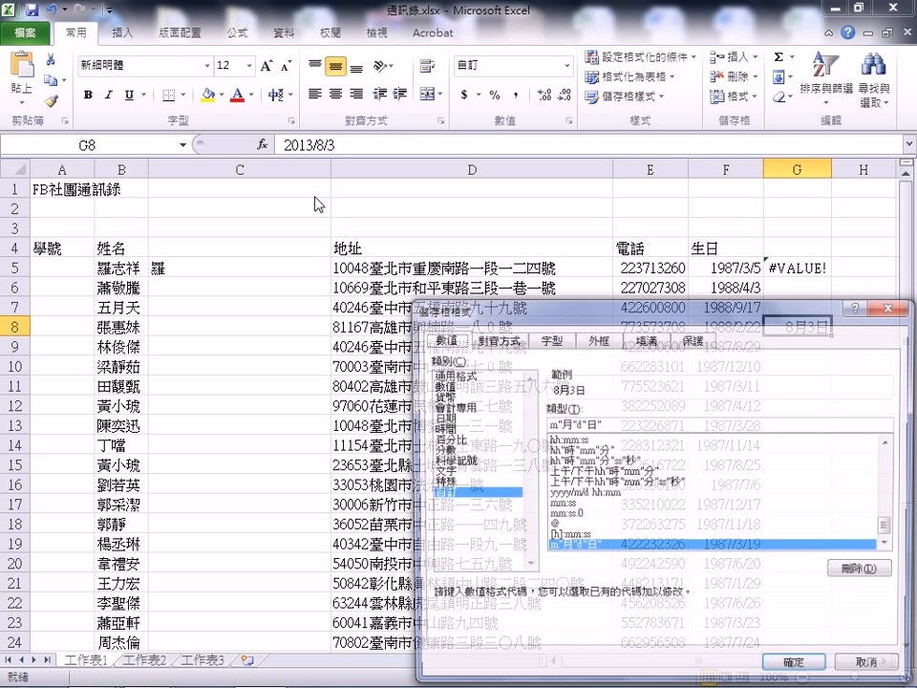
pyautogui.click(460, 386)
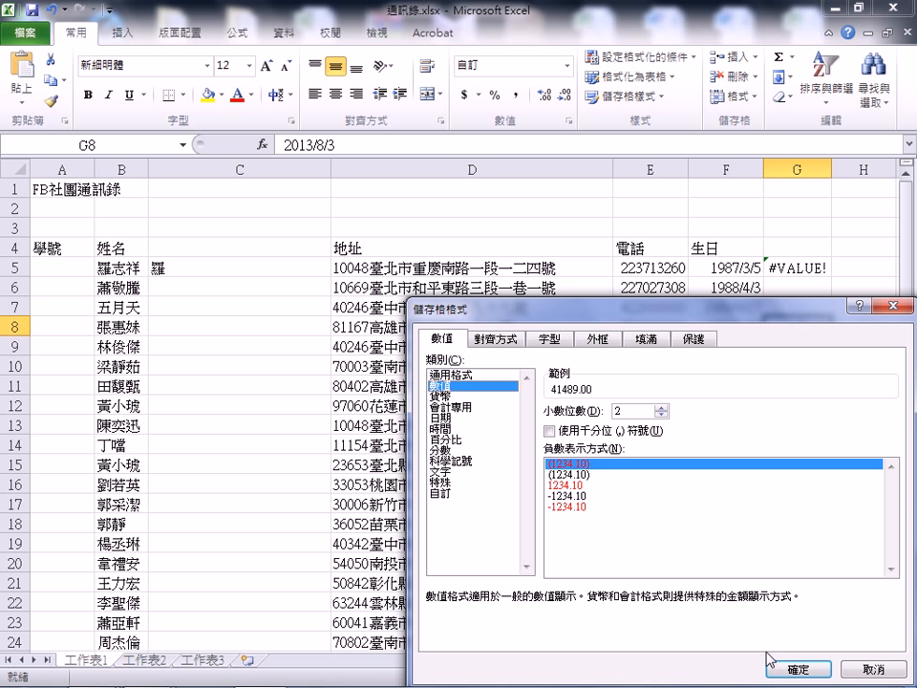
pyautogui.click(793, 670)
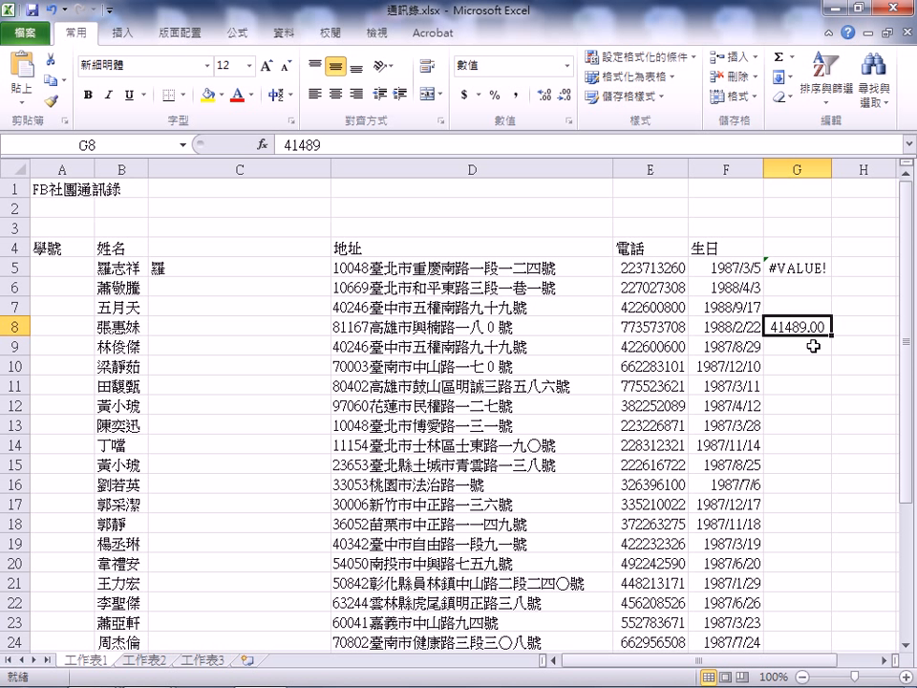
pyautogui.write('8/3')
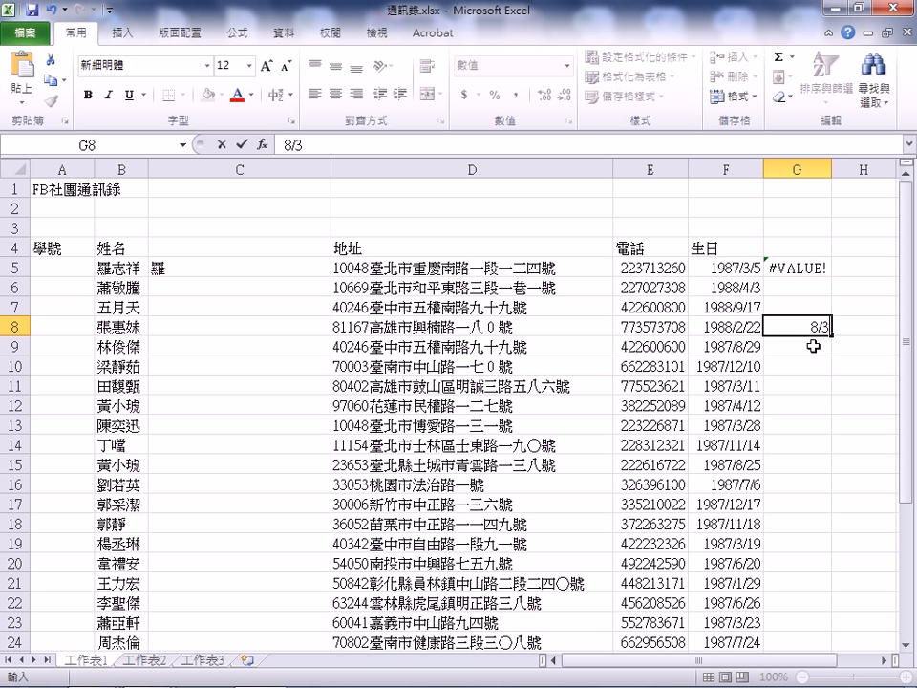
pyautogui.press('Return')
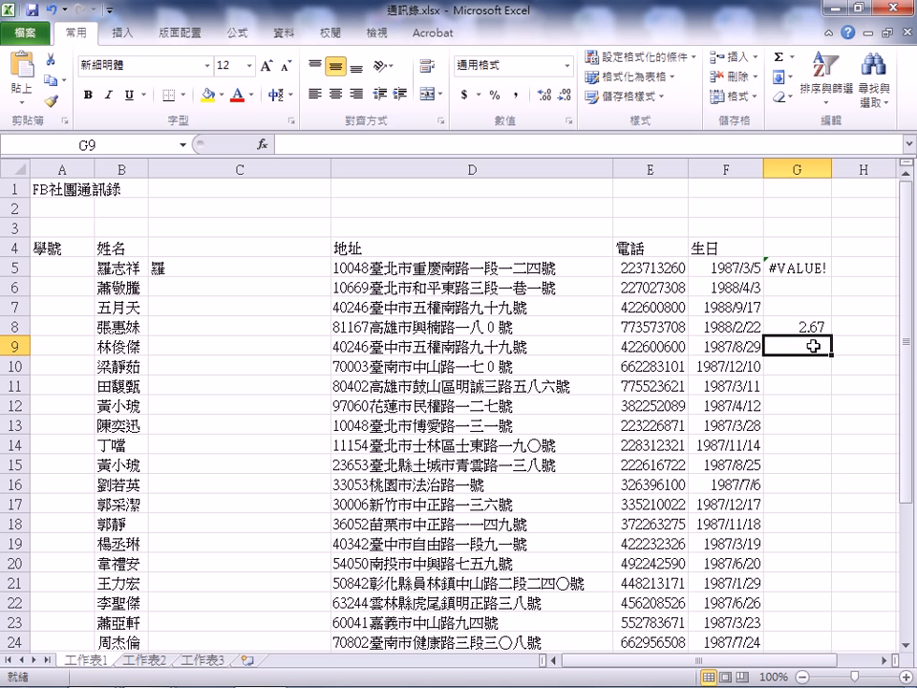
# Compare the underlying contents of cells C5 and G8 with what the cells display.
pyautogui.click(186, 268)
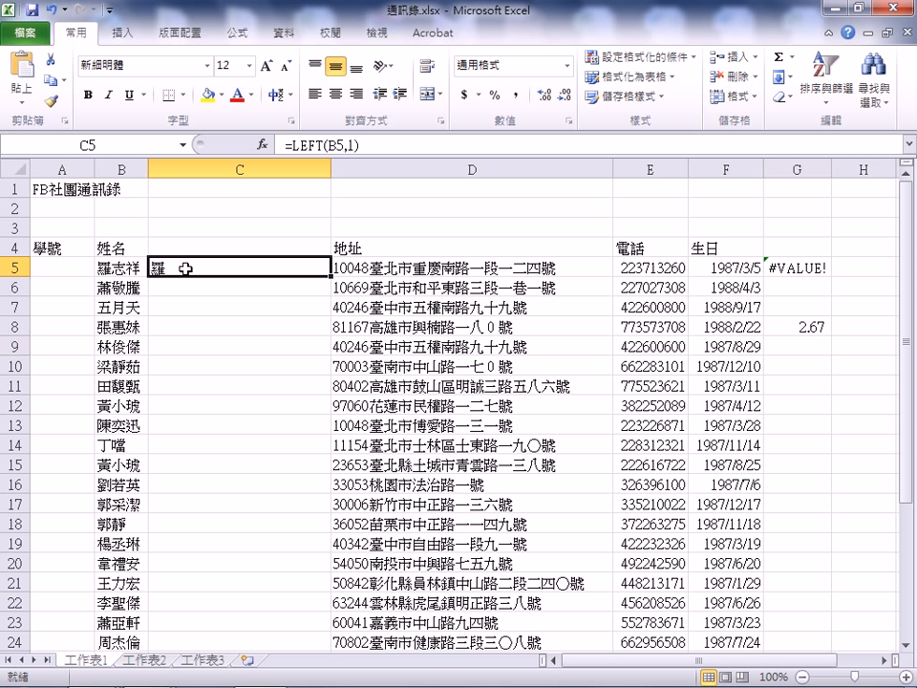
pyautogui.click(806, 327)
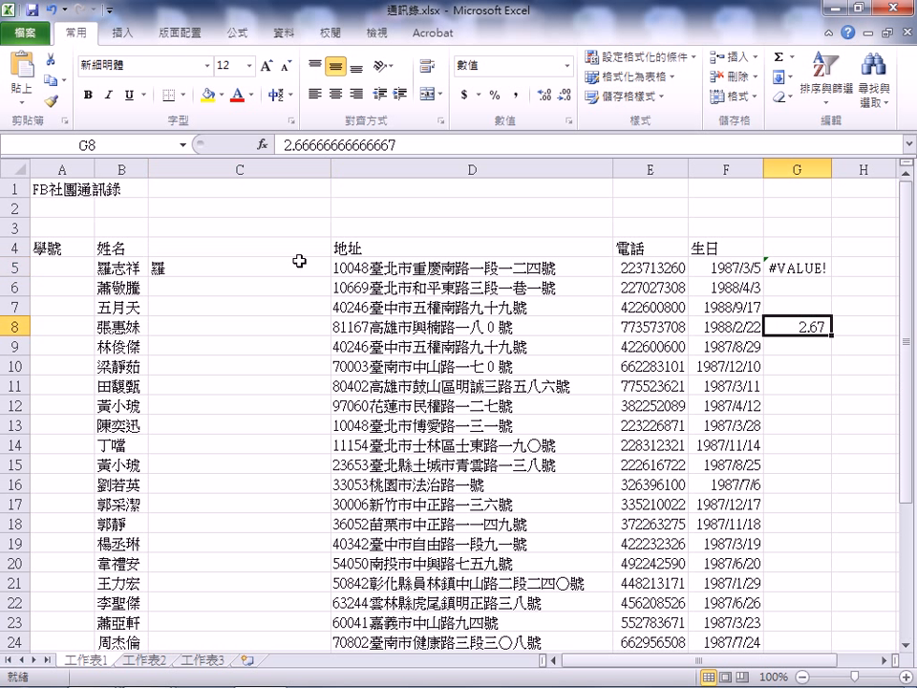
pyautogui.click(230, 270)
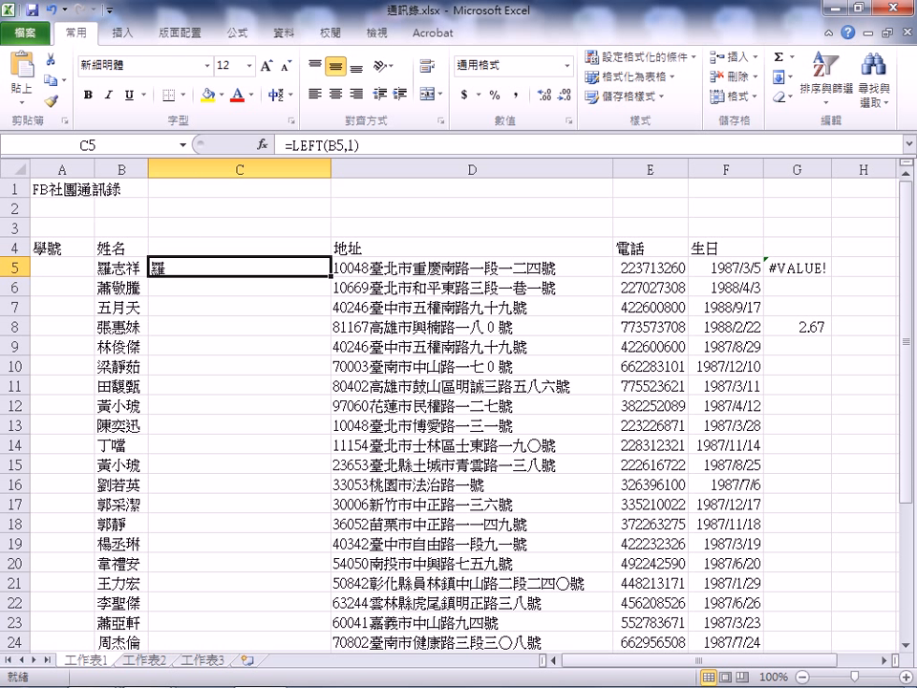
# Browse the Office.com templates for a new workbook and open the calendar category (行事曆).
pyautogui.click(14, 36)
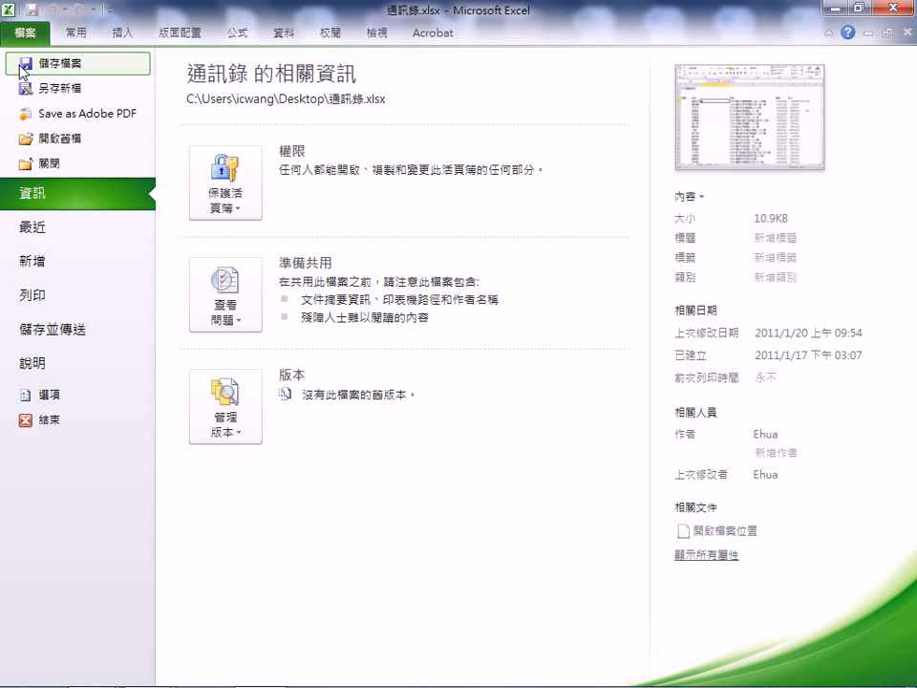
pyautogui.click(39, 268)
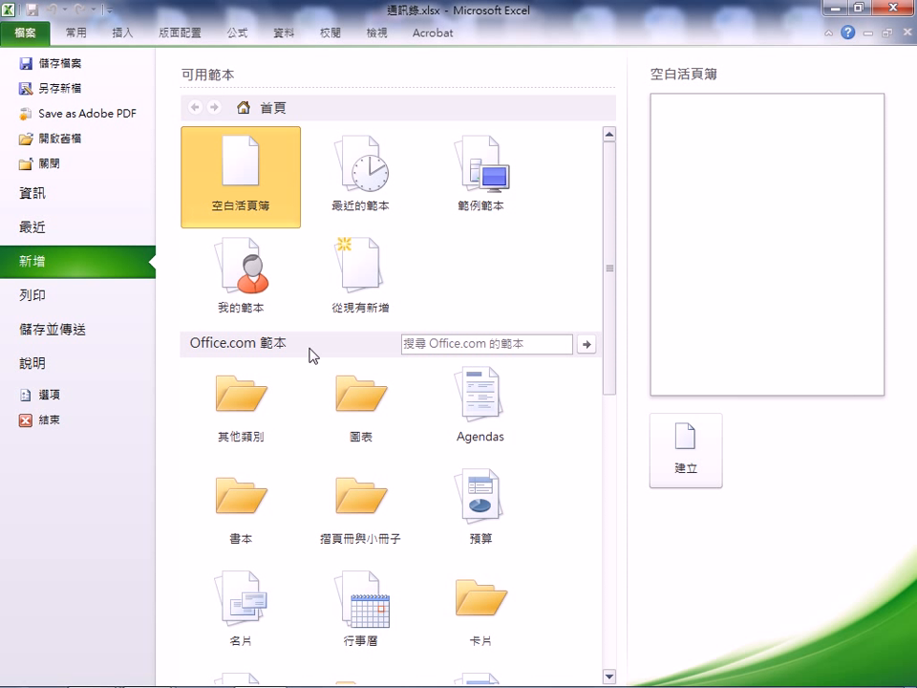
pyautogui.moveTo(606, 346); pyautogui.dragTo(614, 463)
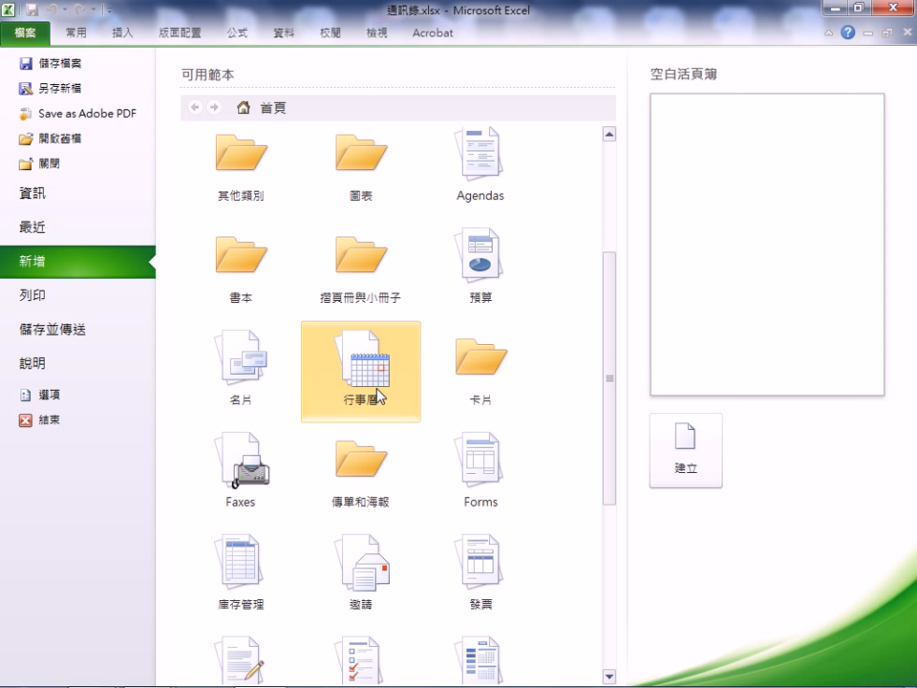
pyautogui.click(385, 373)
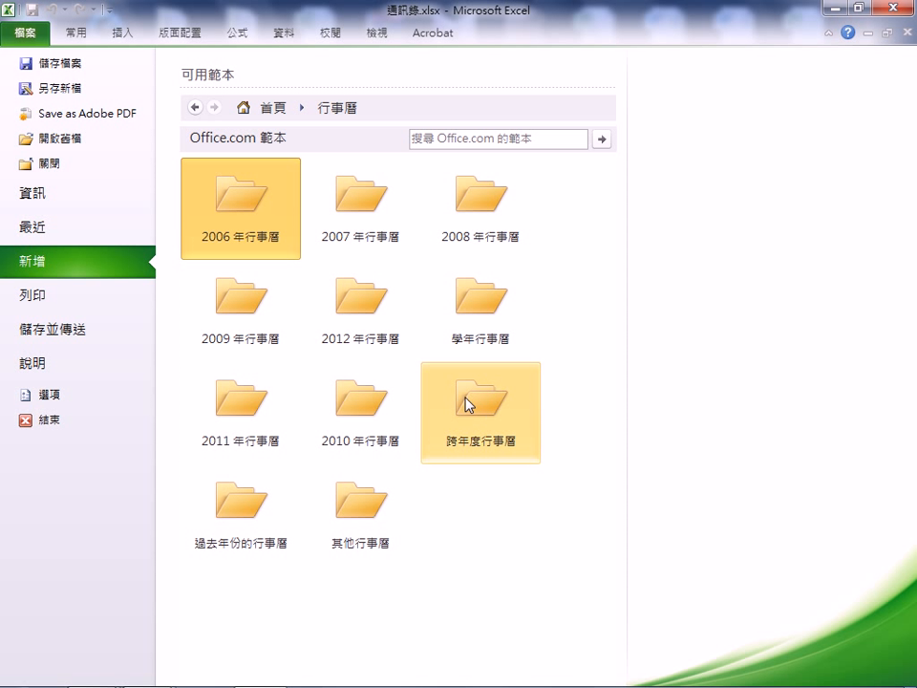
# Search the Office.com templates for 2013.
pyautogui.click(439, 136)
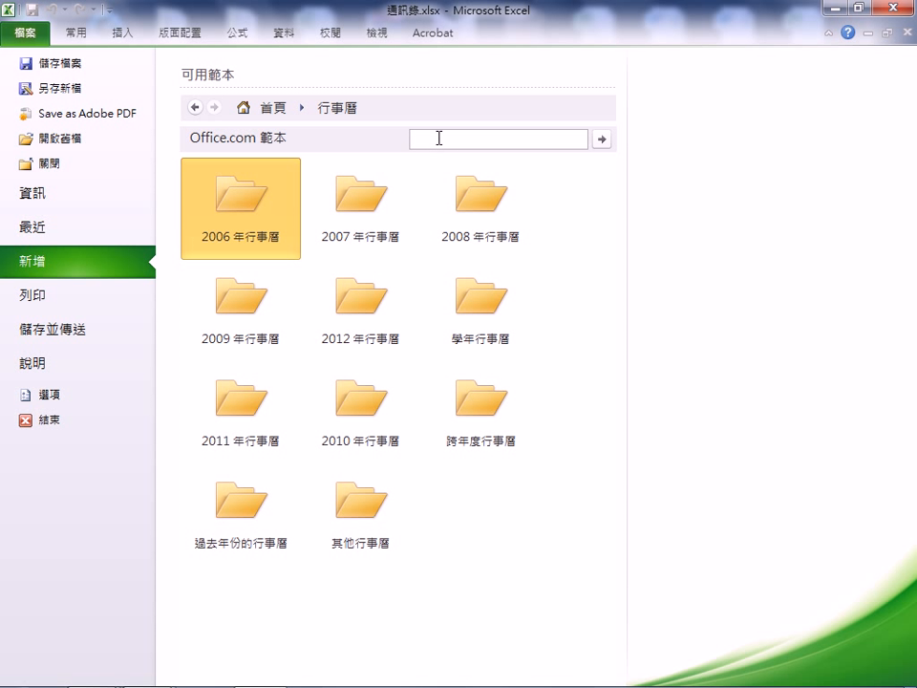
pyautogui.write('2013')
pyautogui.write('3')
pyautogui.click(602, 139)
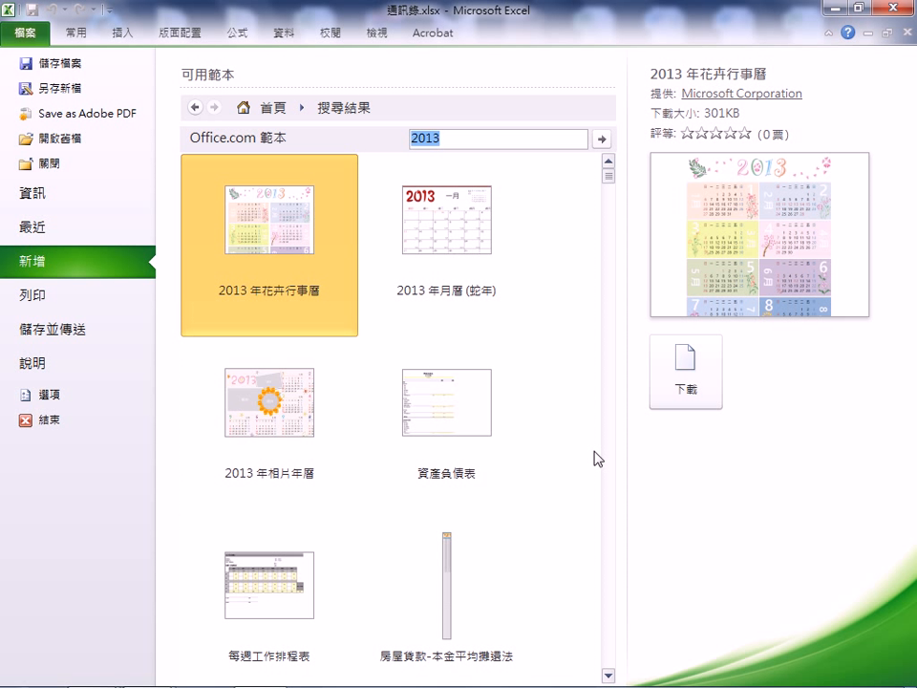
# Download the 2013 floral calendar template (2013 年花卉行事曆) as a new workbook and look through its months.
pyautogui.doubleClick(260, 250)
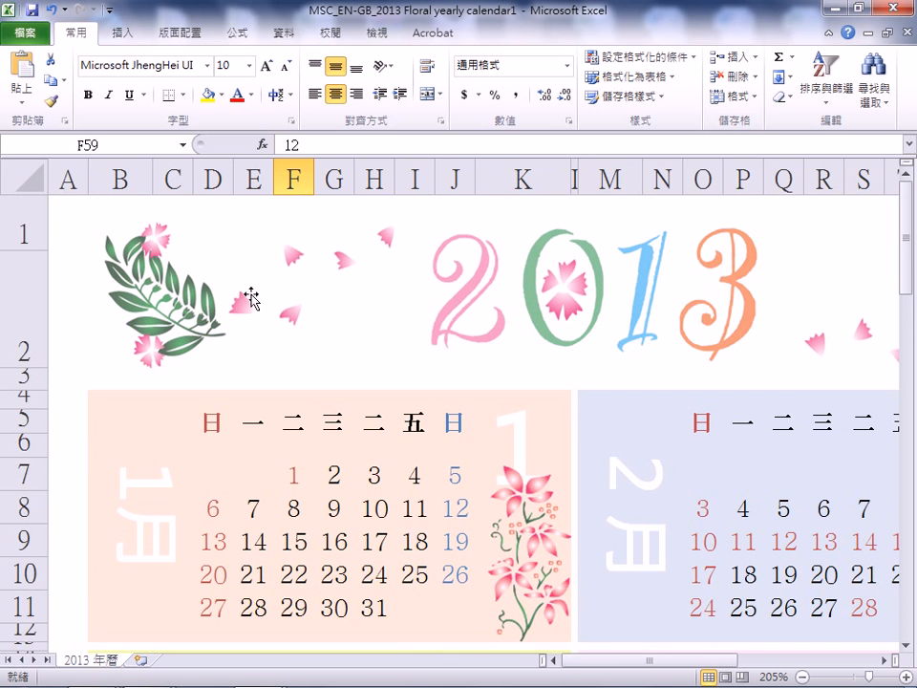
pyautogui.scroll(-15, 450, 319)
pyautogui.scroll(-4, 455, 334)
pyautogui.scroll(15, 455, 327)
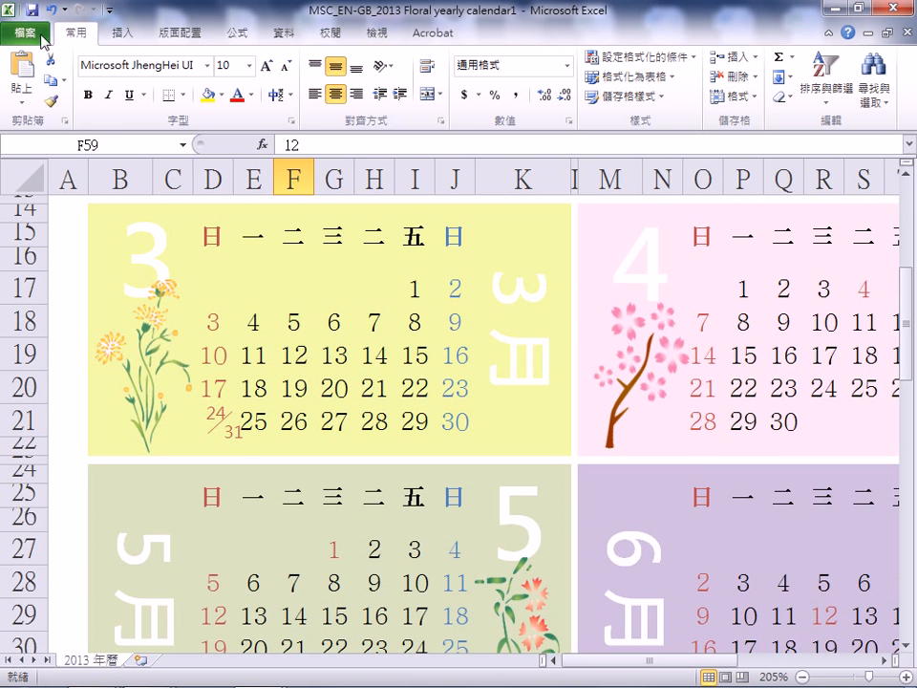
# Open the print settings and preview for the 2013 floral calendar workbook.
pyautogui.click(38, 34)
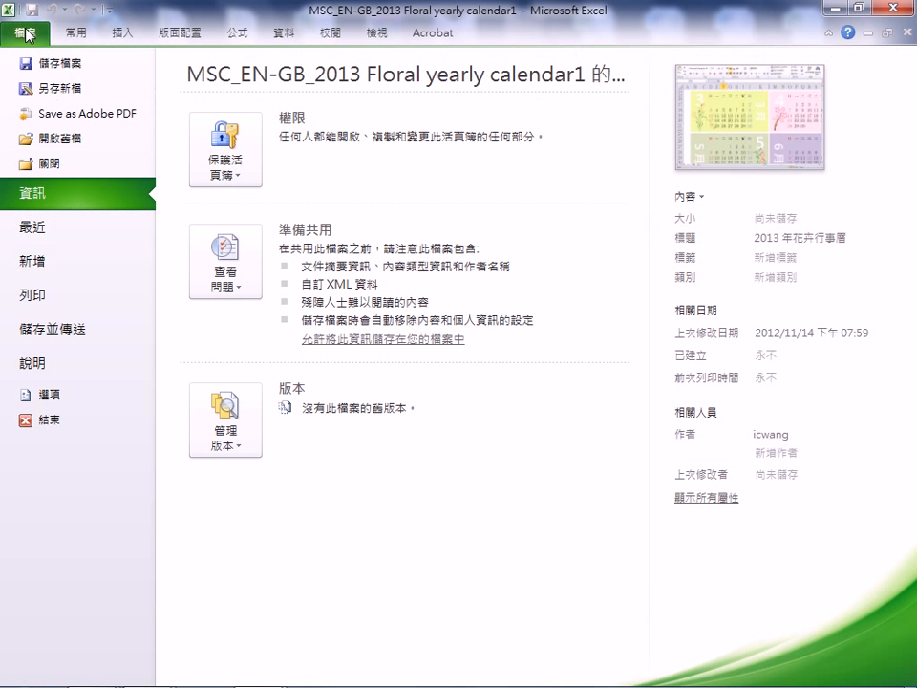
pyautogui.click(48, 304)
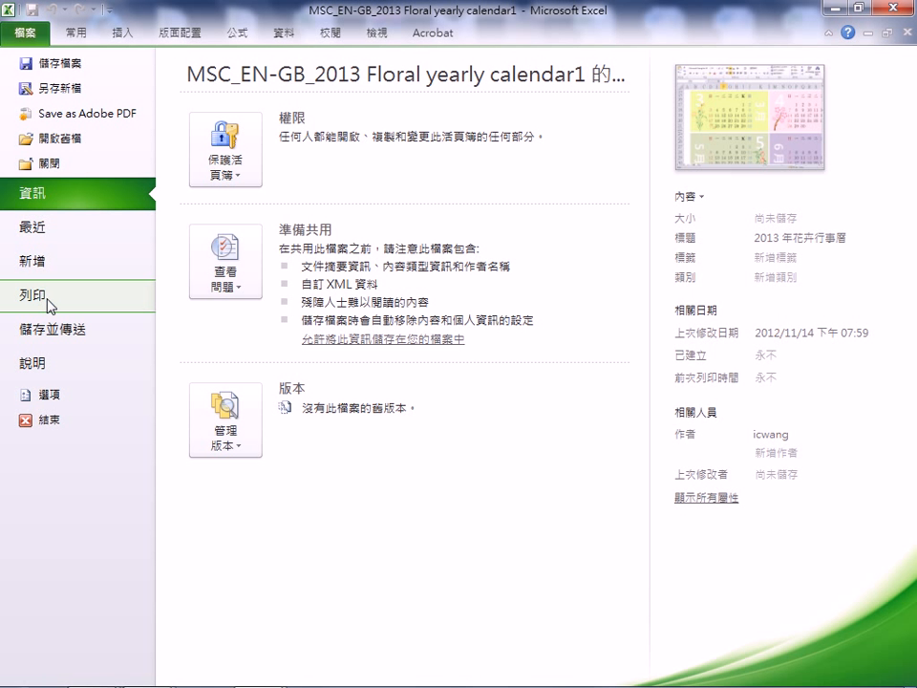